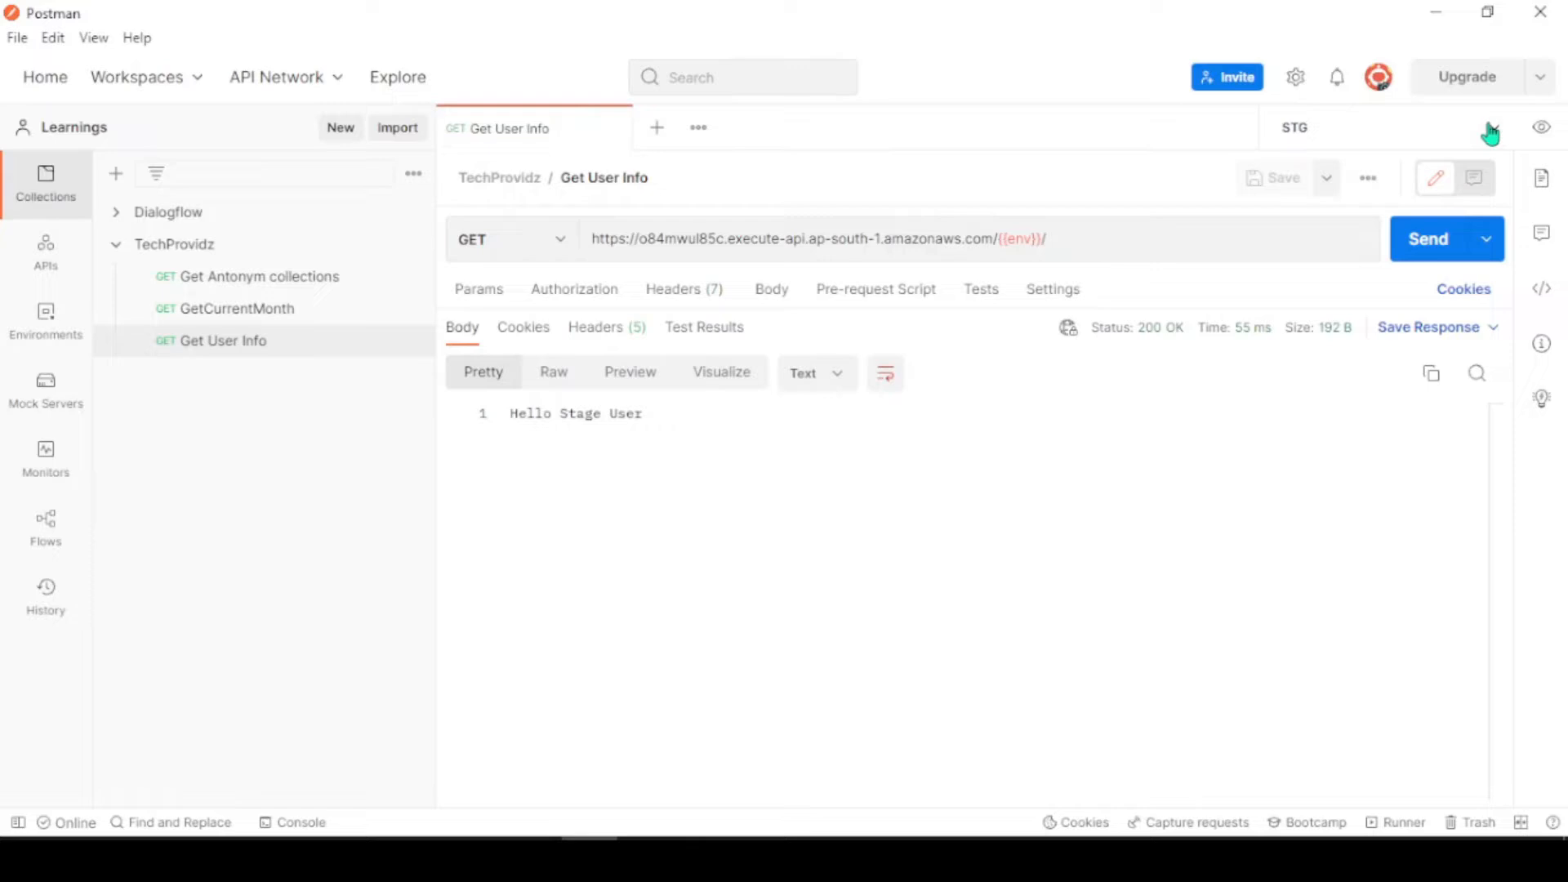
Step: Switch the active environment to Test, and after that to DEV
click(1491, 133)
click(1349, 291)
click(1498, 137)
click(1386, 219)
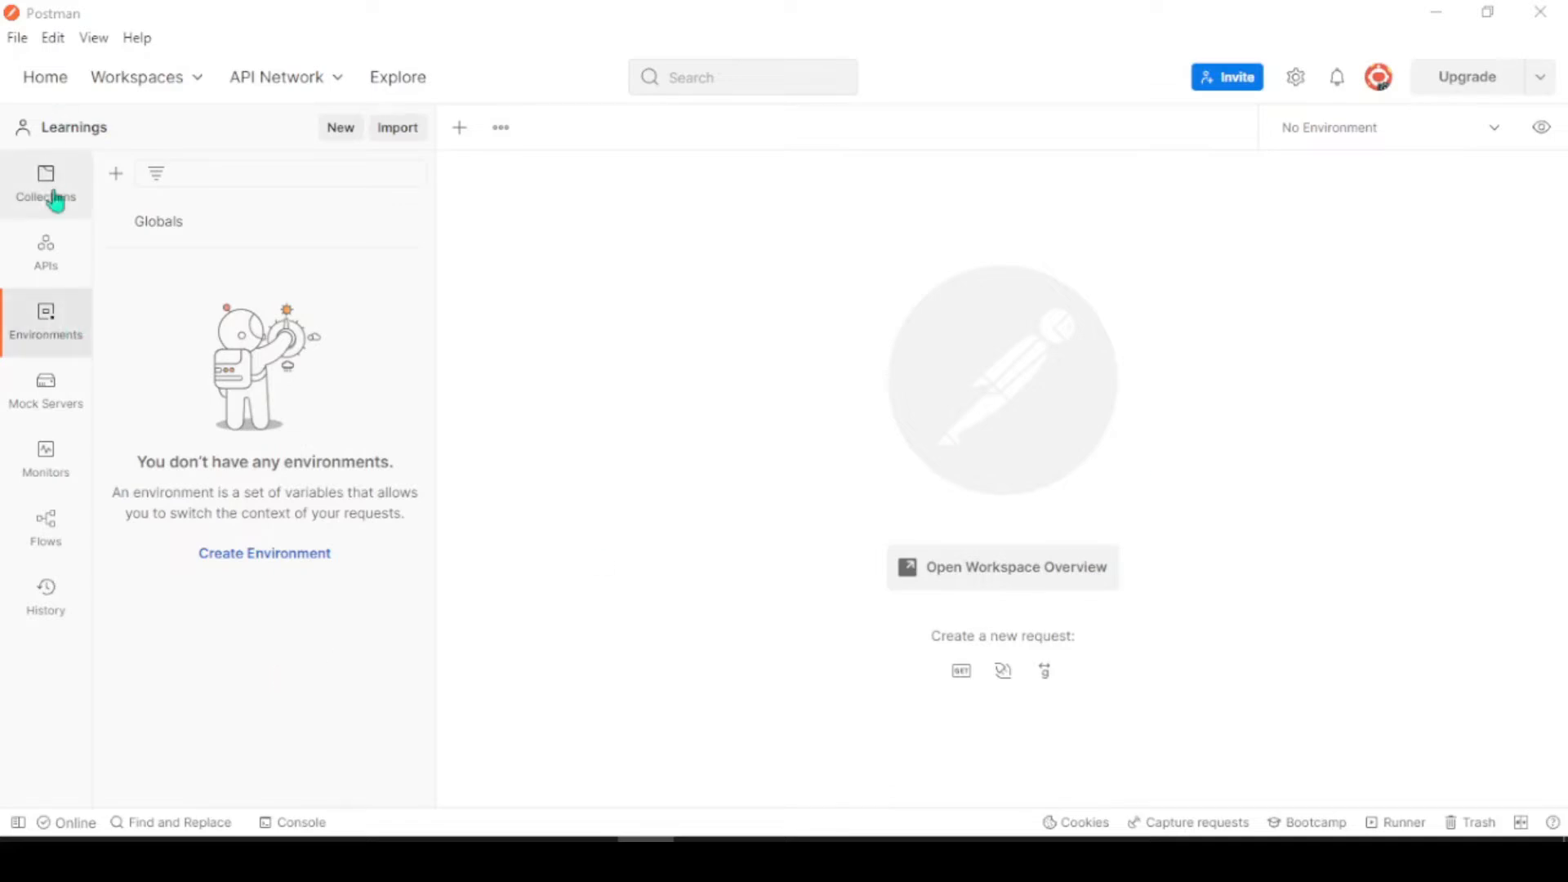
Step: Create and save an environment named DEV with a variable env whose initial and current values are dev
click(279, 555)
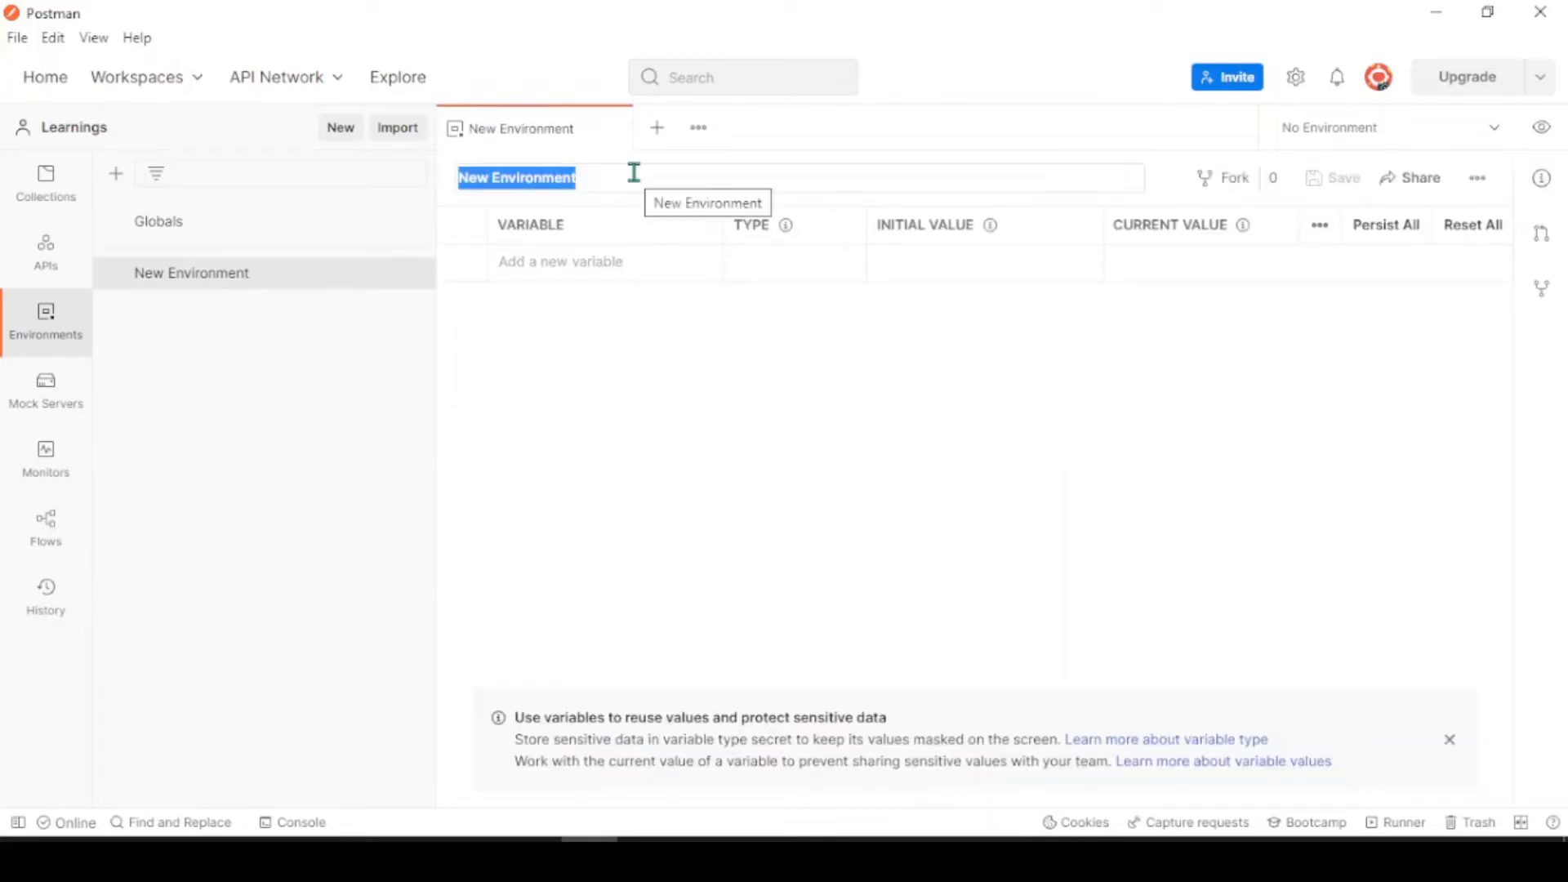
text(DEV)
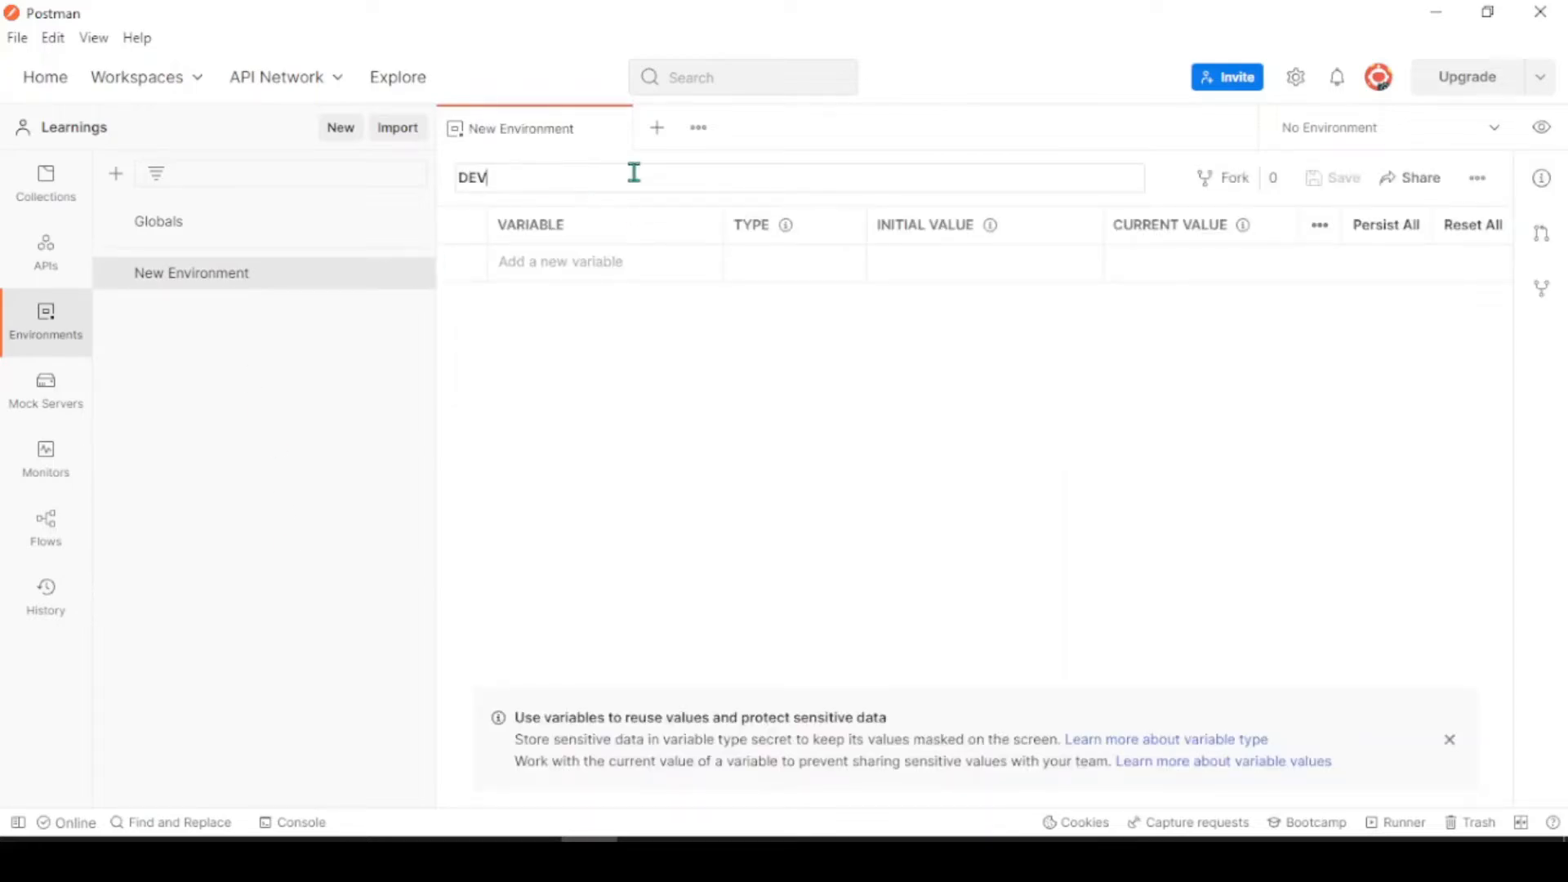
click(606, 262)
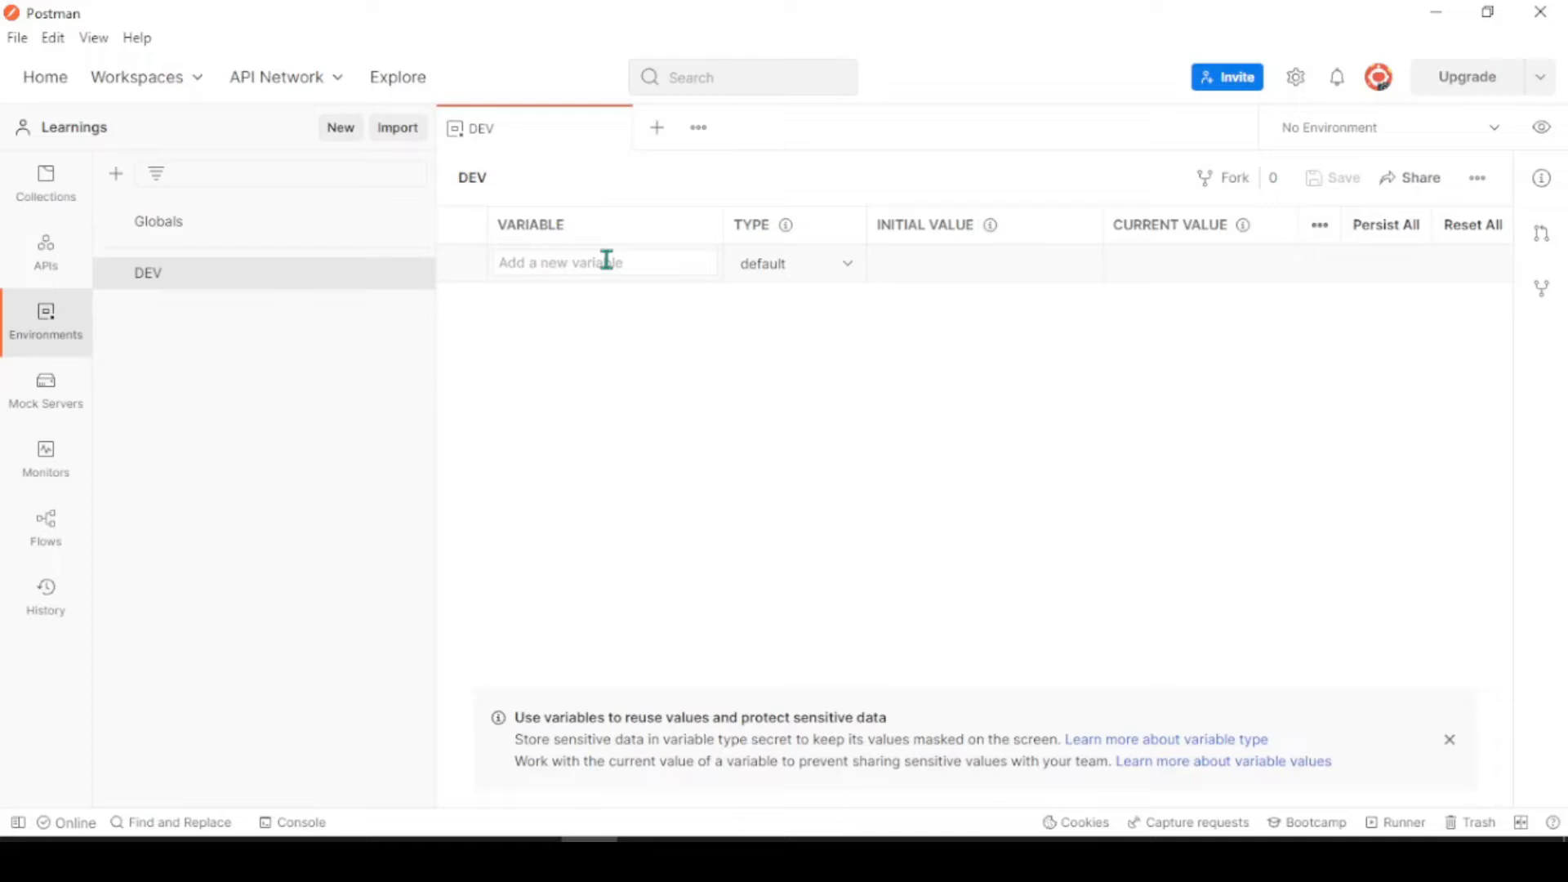
text(env)
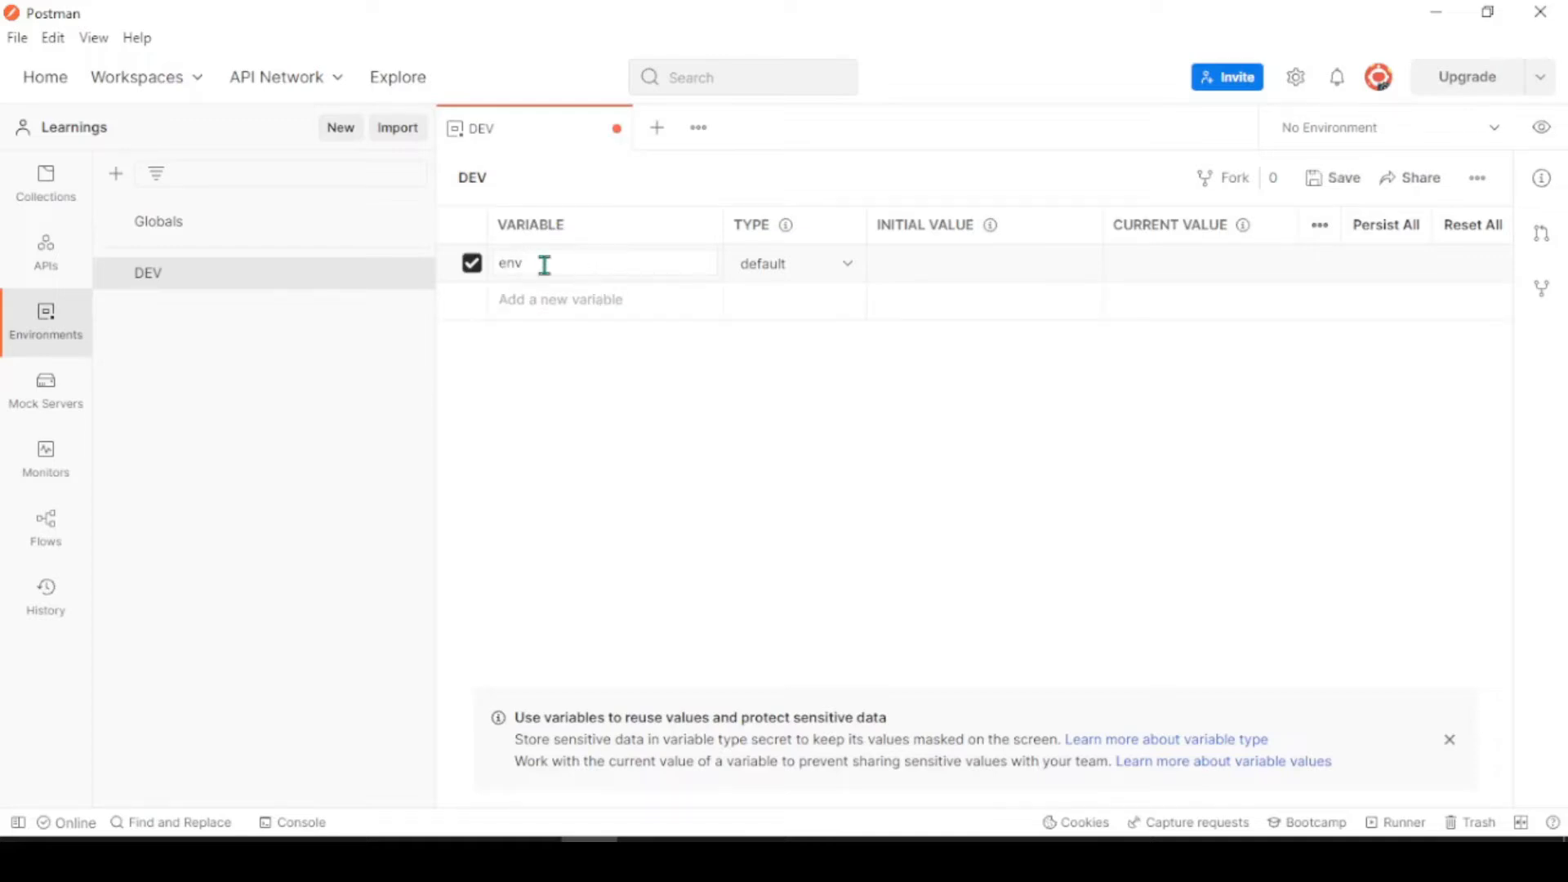
click(920, 269)
text(dev)
click(1174, 263)
text(dev)
key(Tab)
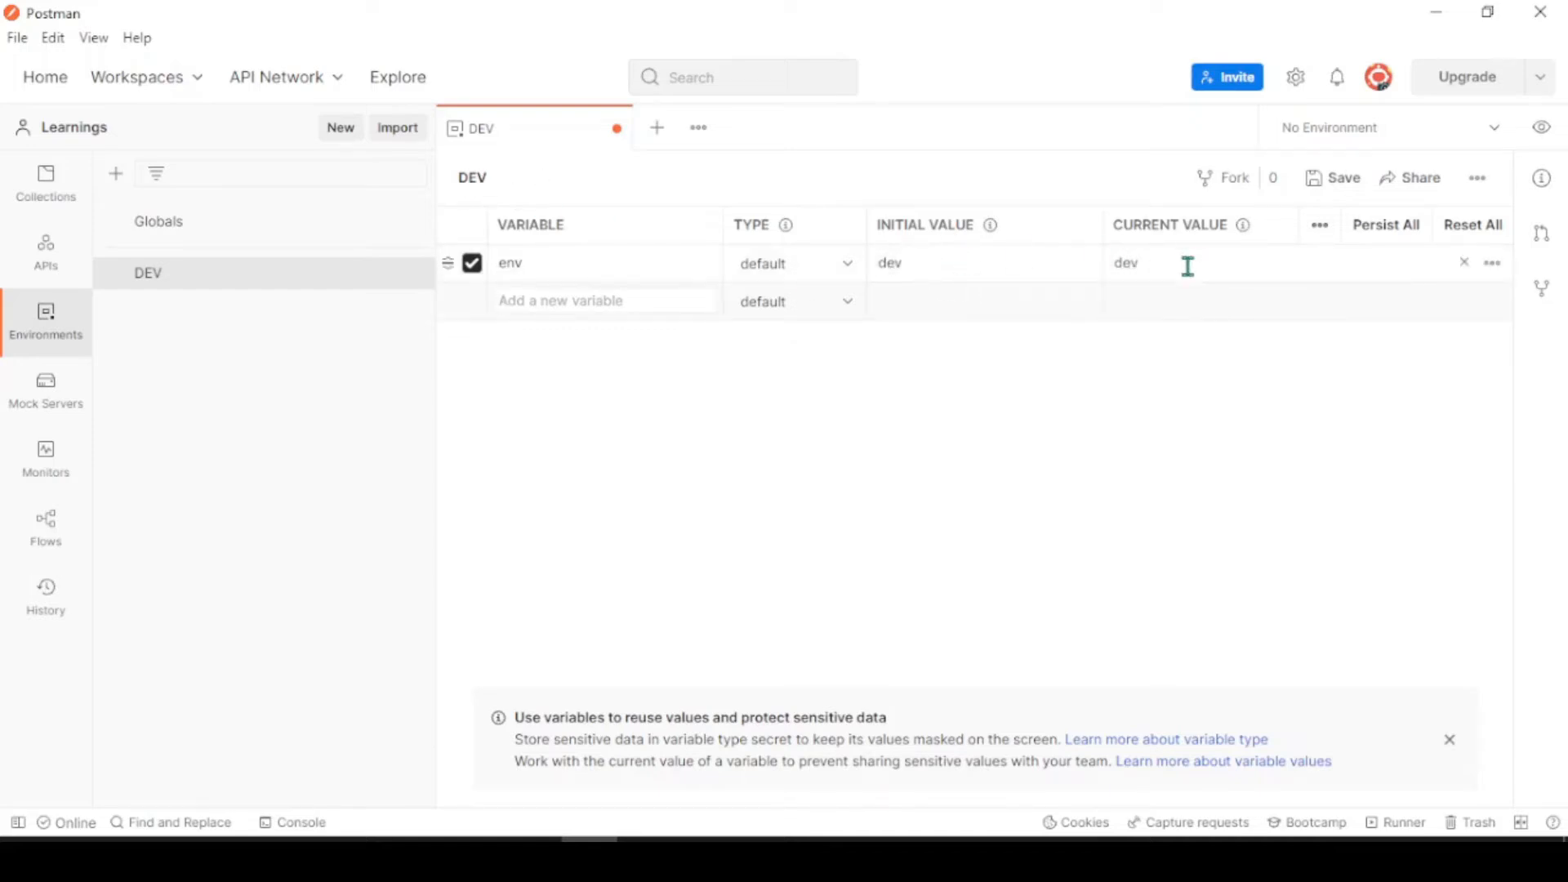
click(1331, 177)
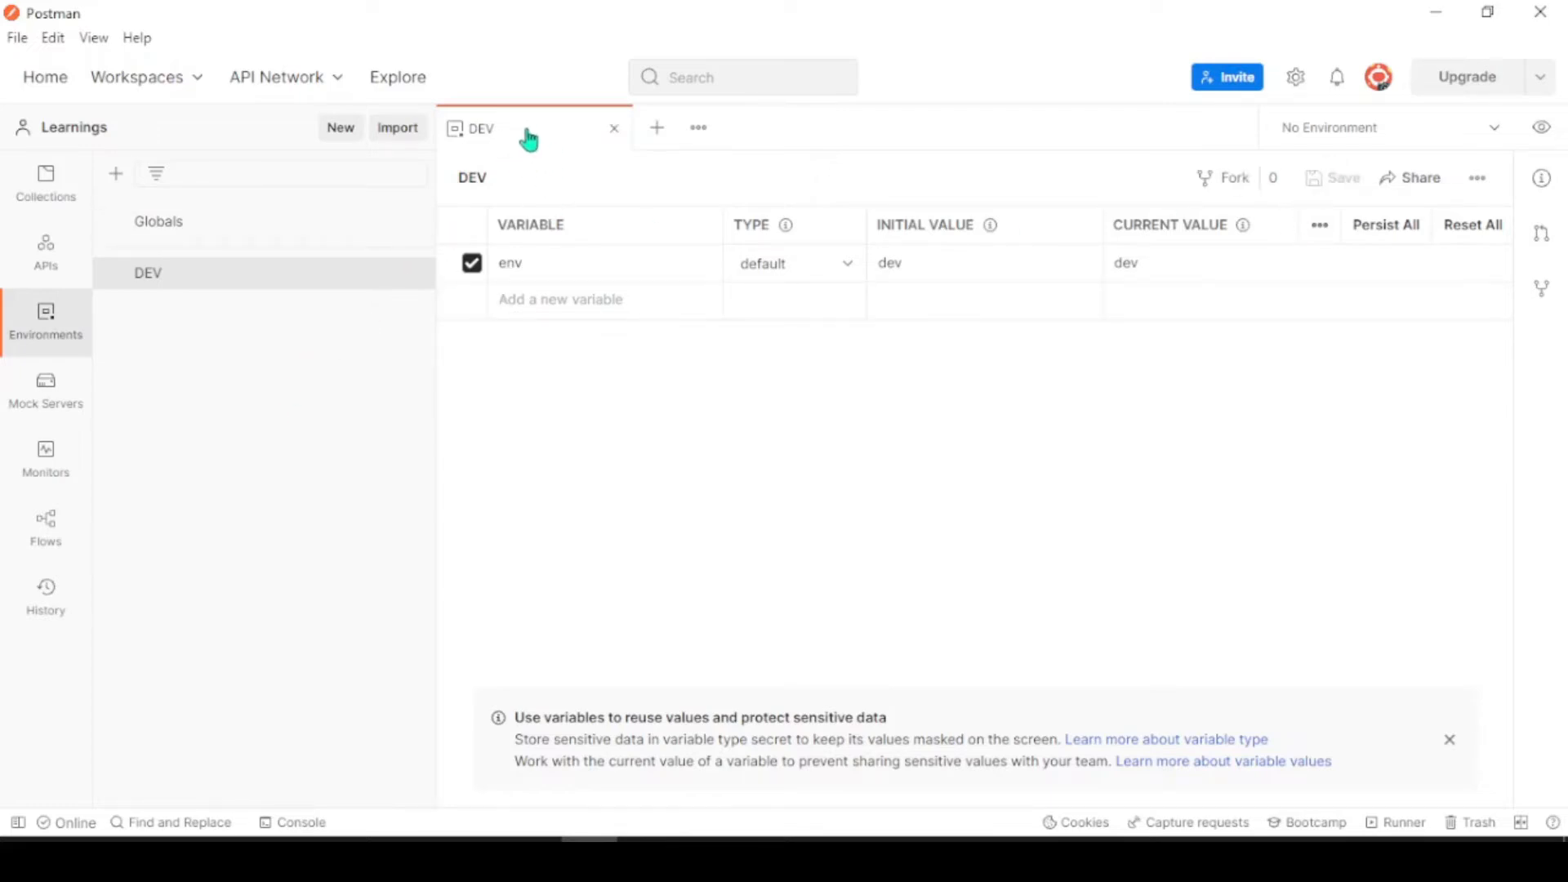
Step: Create and save an environment named Test with a variable env whose initial and current values are tst
click(119, 173)
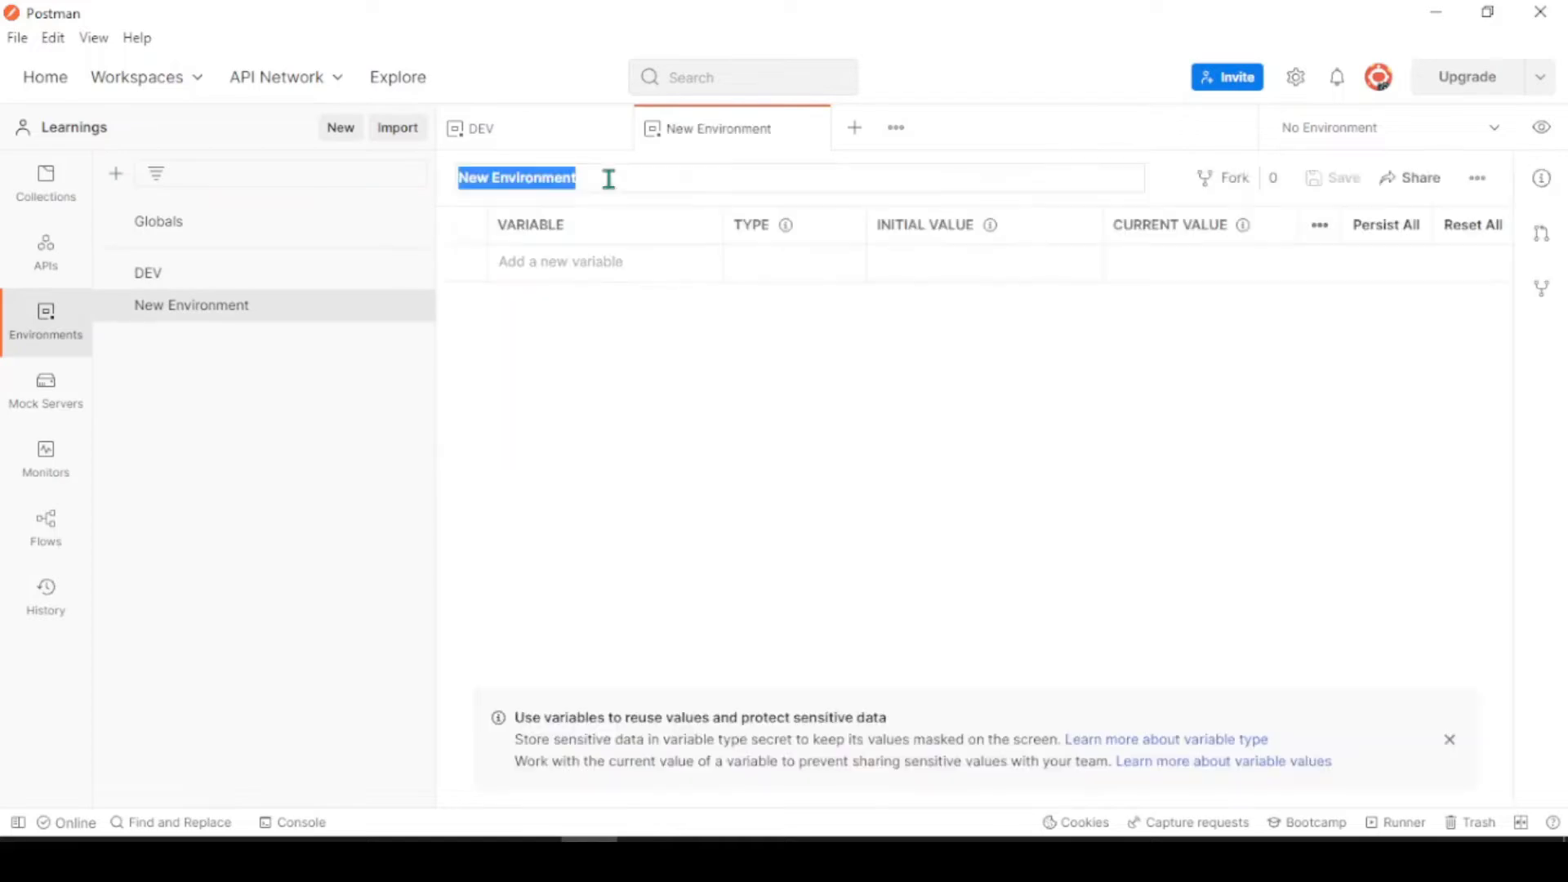
text(Test)
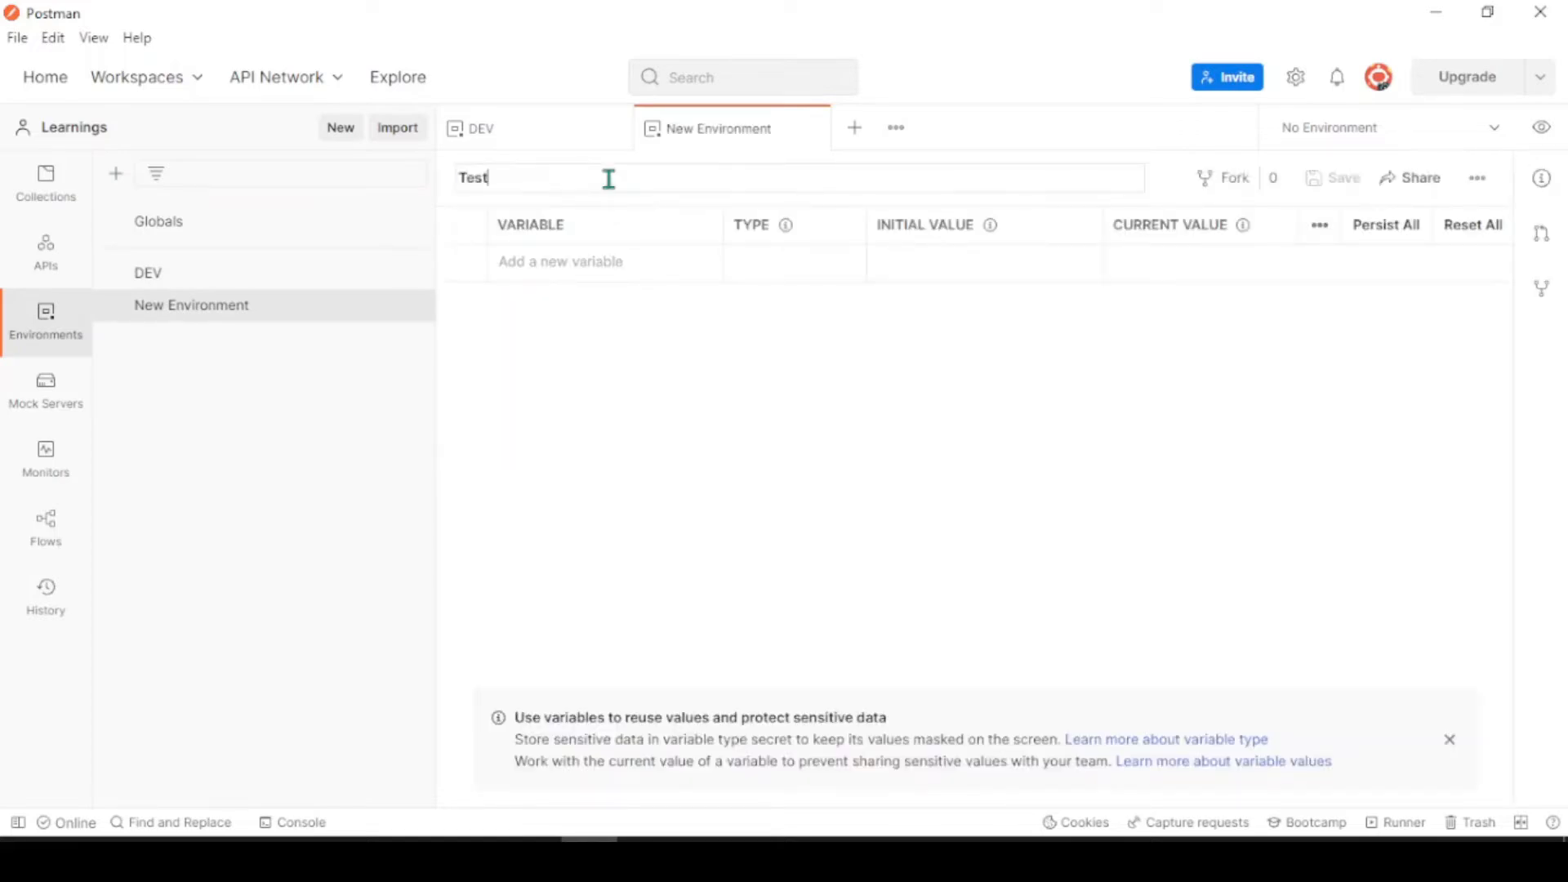
click(659, 256)
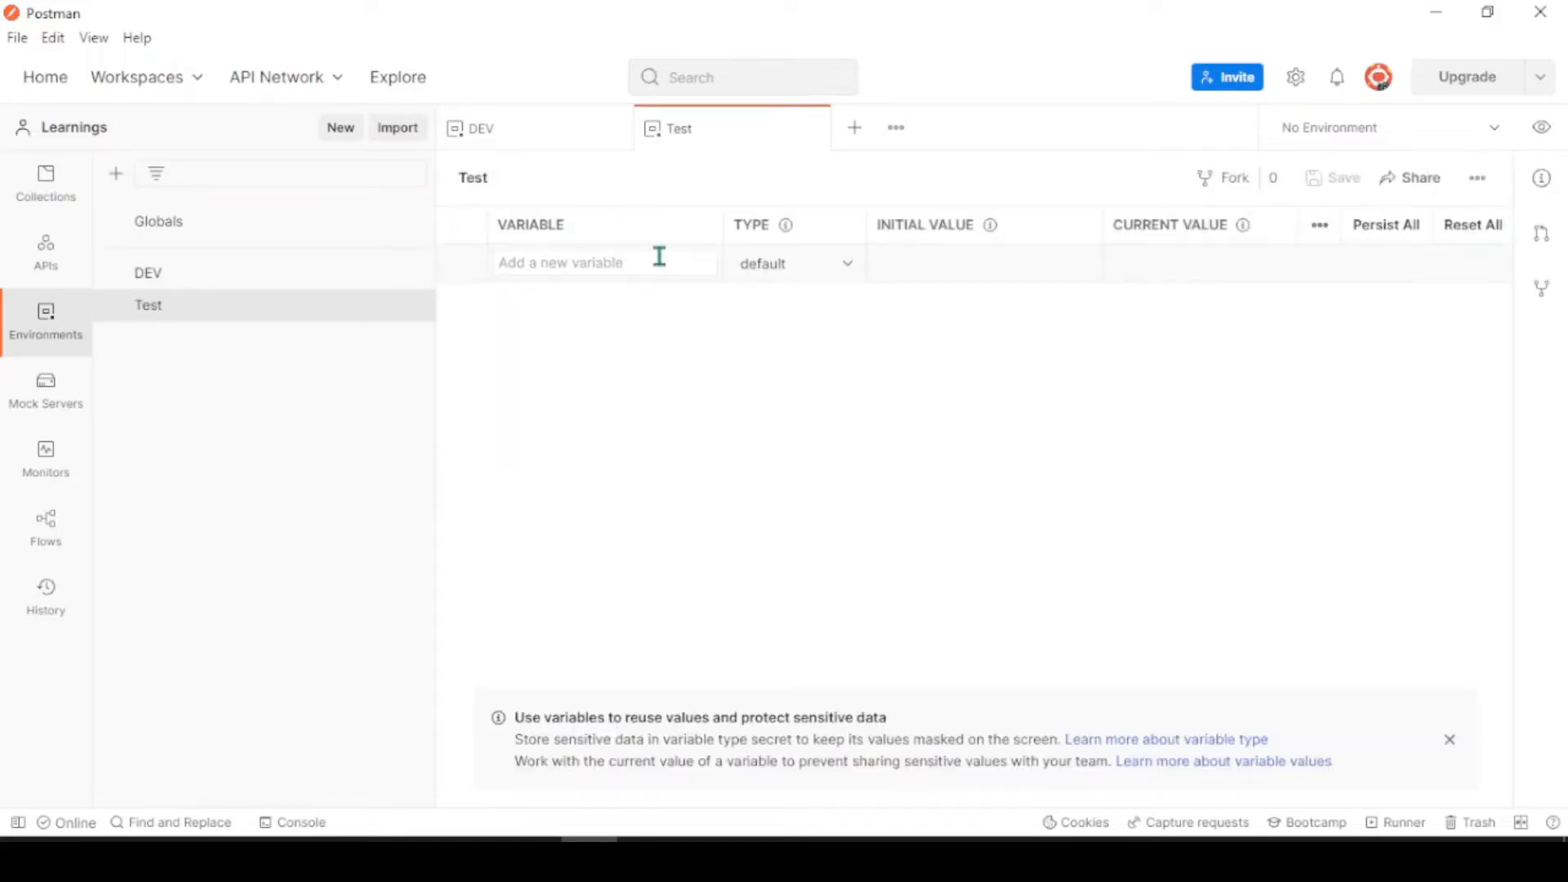
text(env)
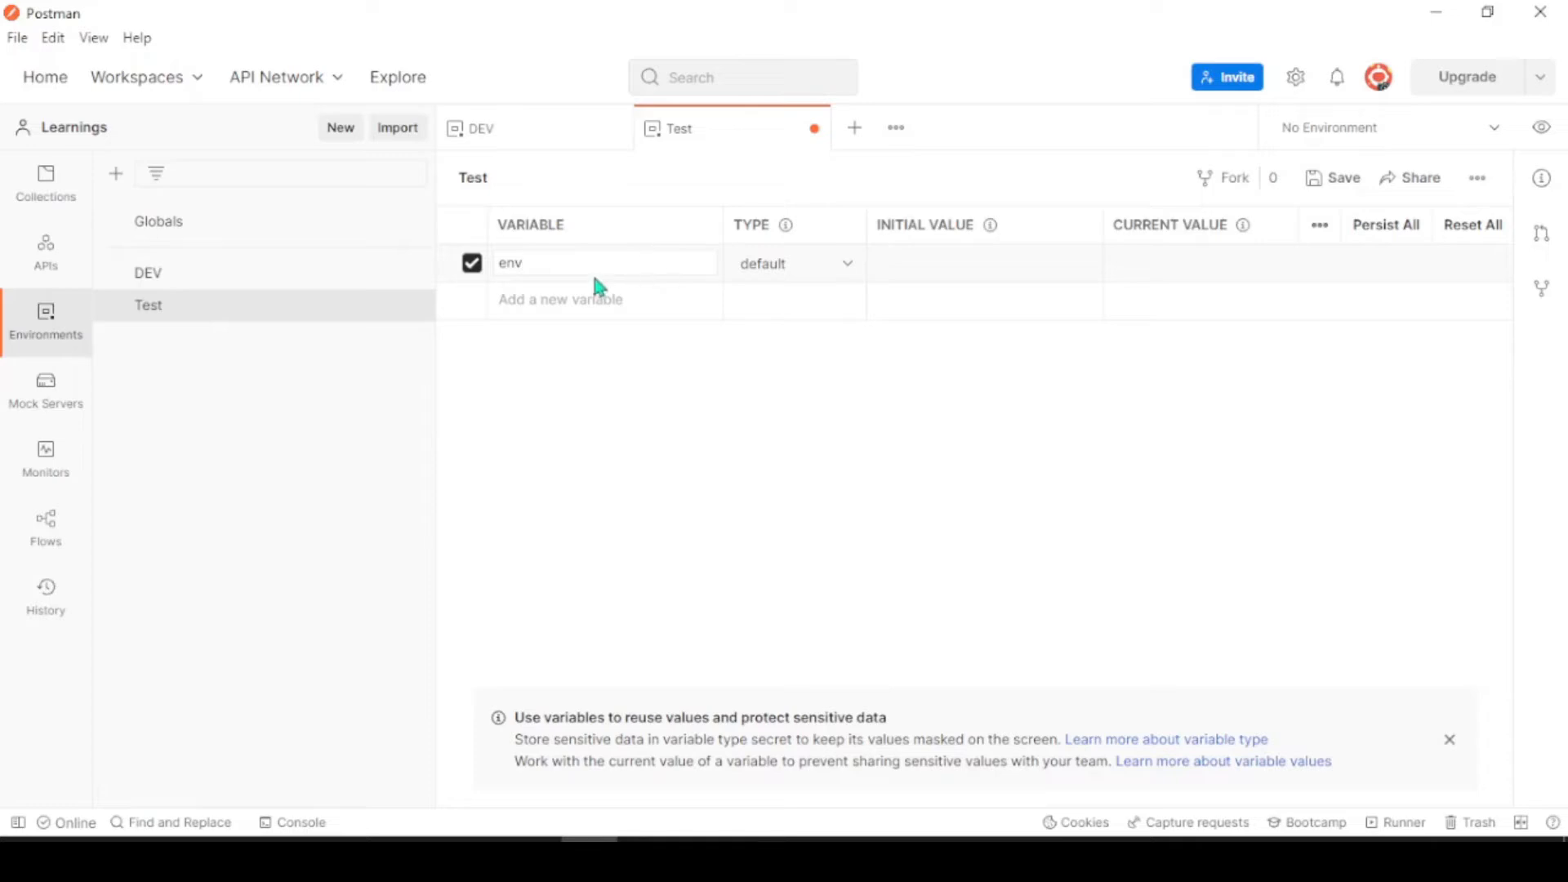
click(977, 262)
text(tst)
click(1200, 266)
click(1308, 184)
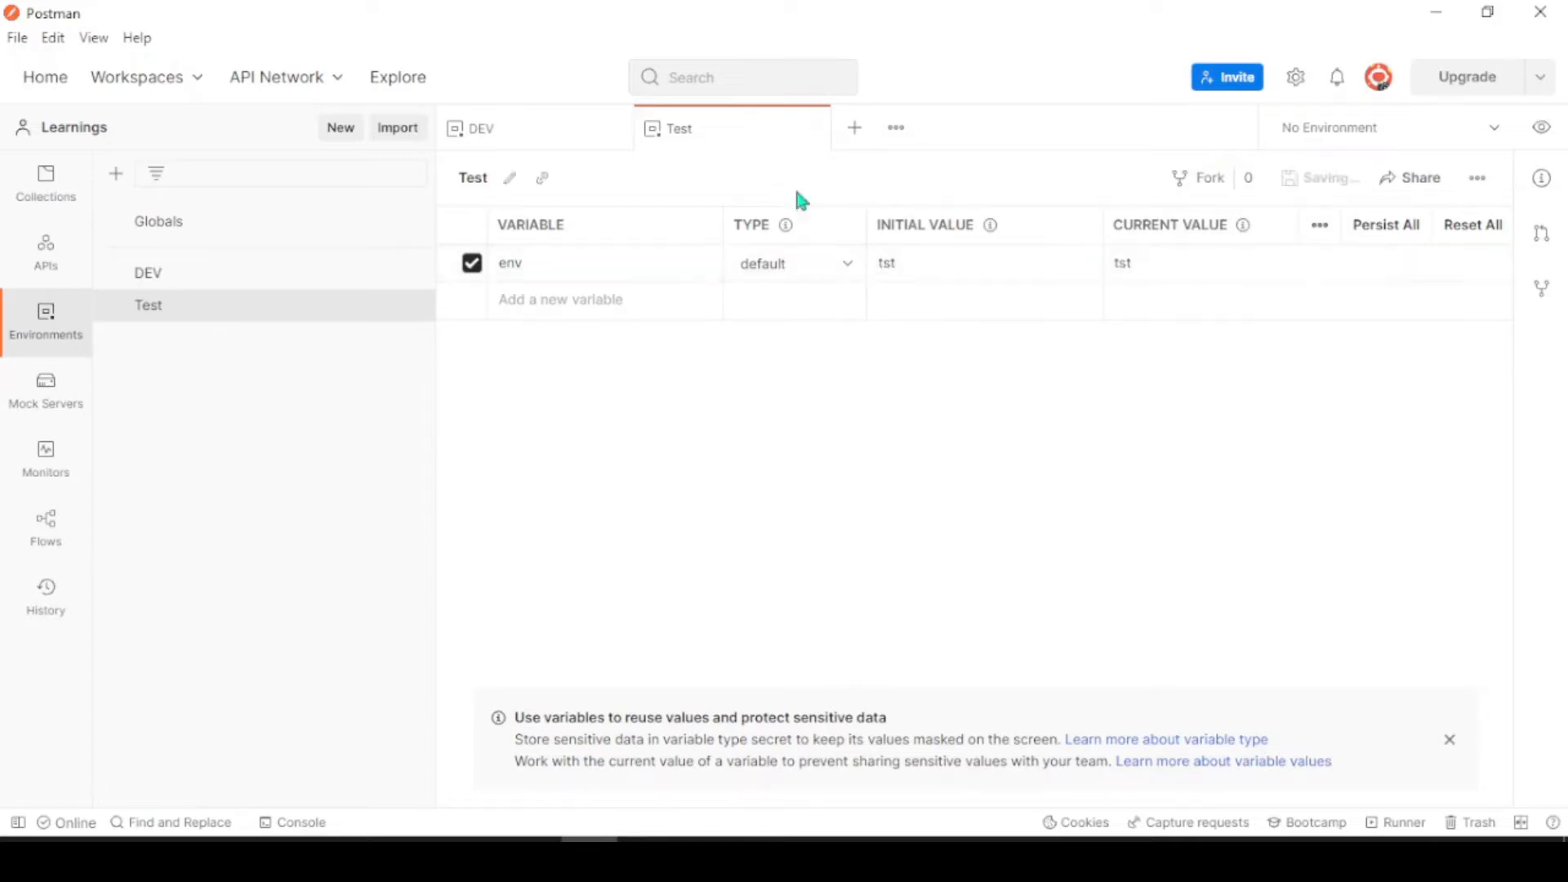
Step: Create and save an environment named STG with a variable env whose initial and current values are stg
click(116, 173)
text(STG)
key(Return)
click(633, 267)
text(env)
click(934, 268)
text(stg)
click(1207, 261)
text(s)
key(BackSpace)
click(1317, 186)
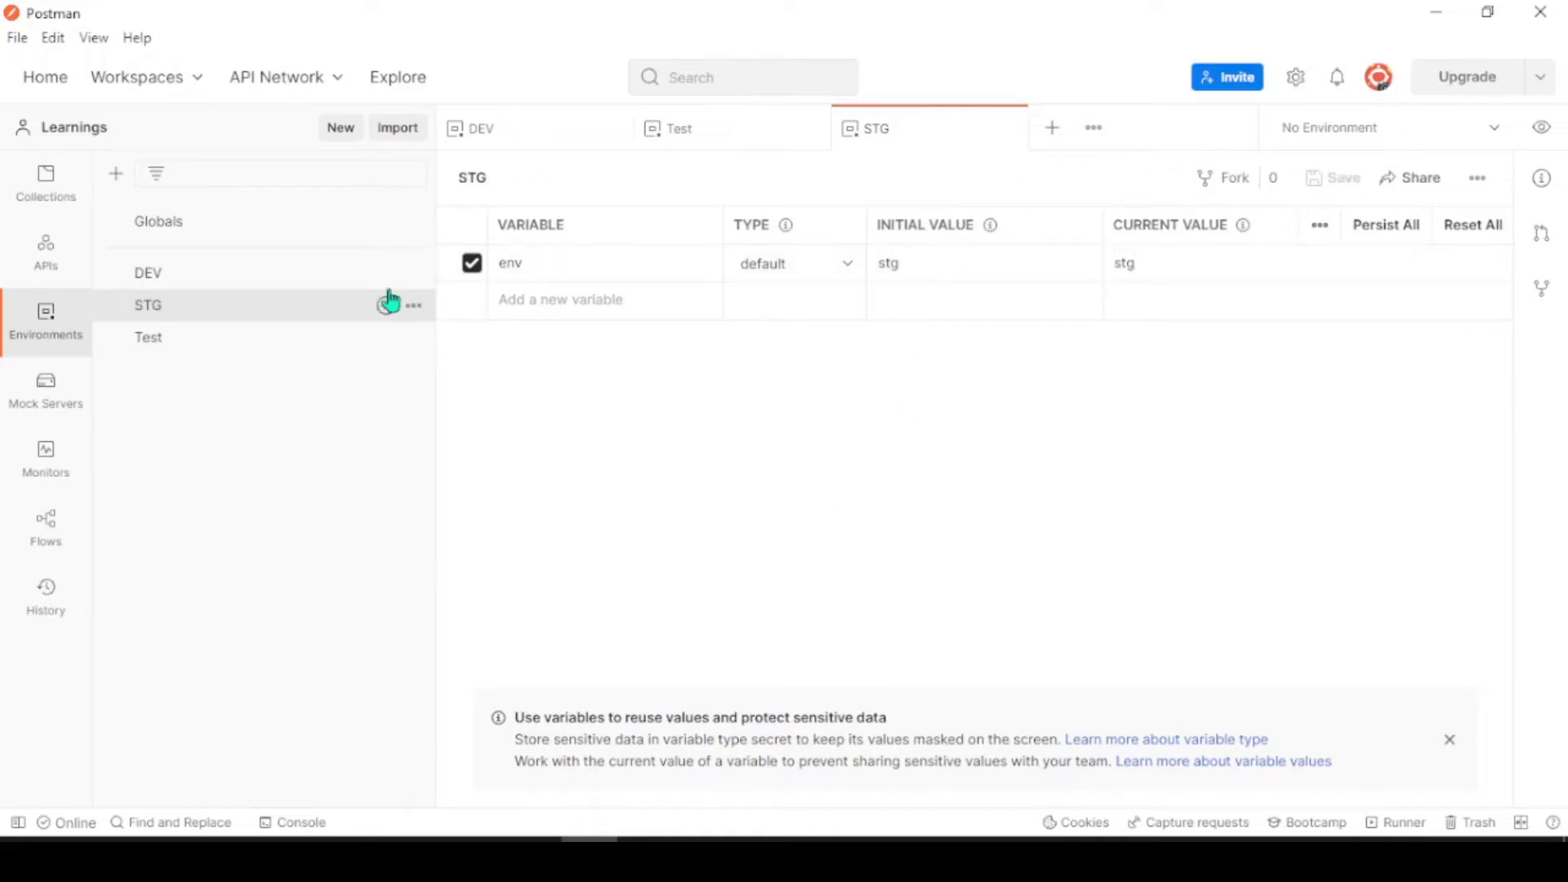
Step: Review the variables of the DEV, Test and STG environments and close all three
click(245, 272)
click(198, 344)
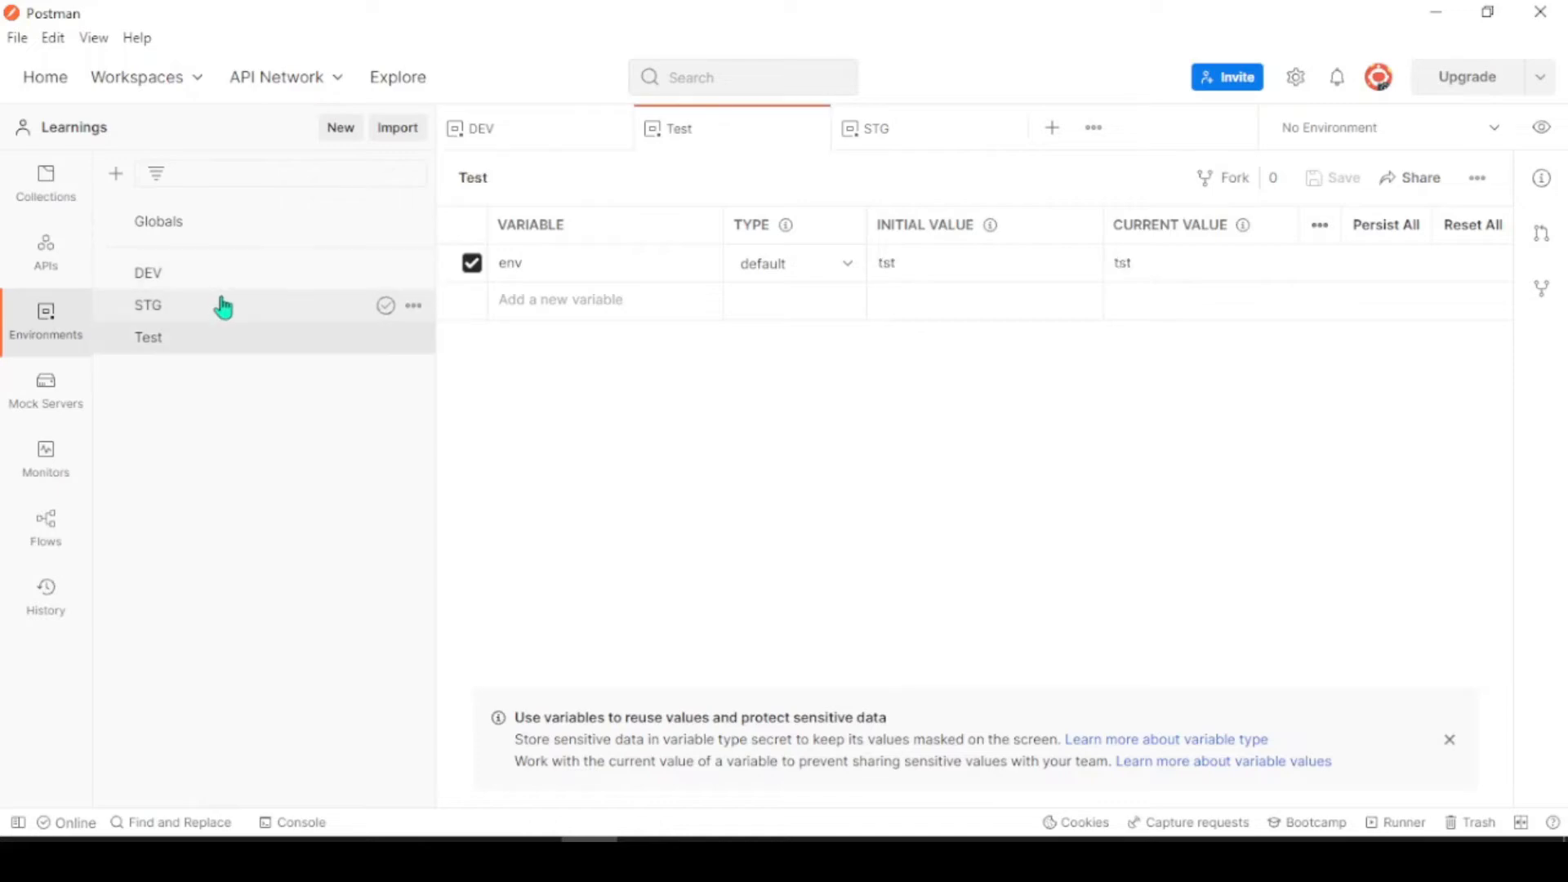
click(223, 307)
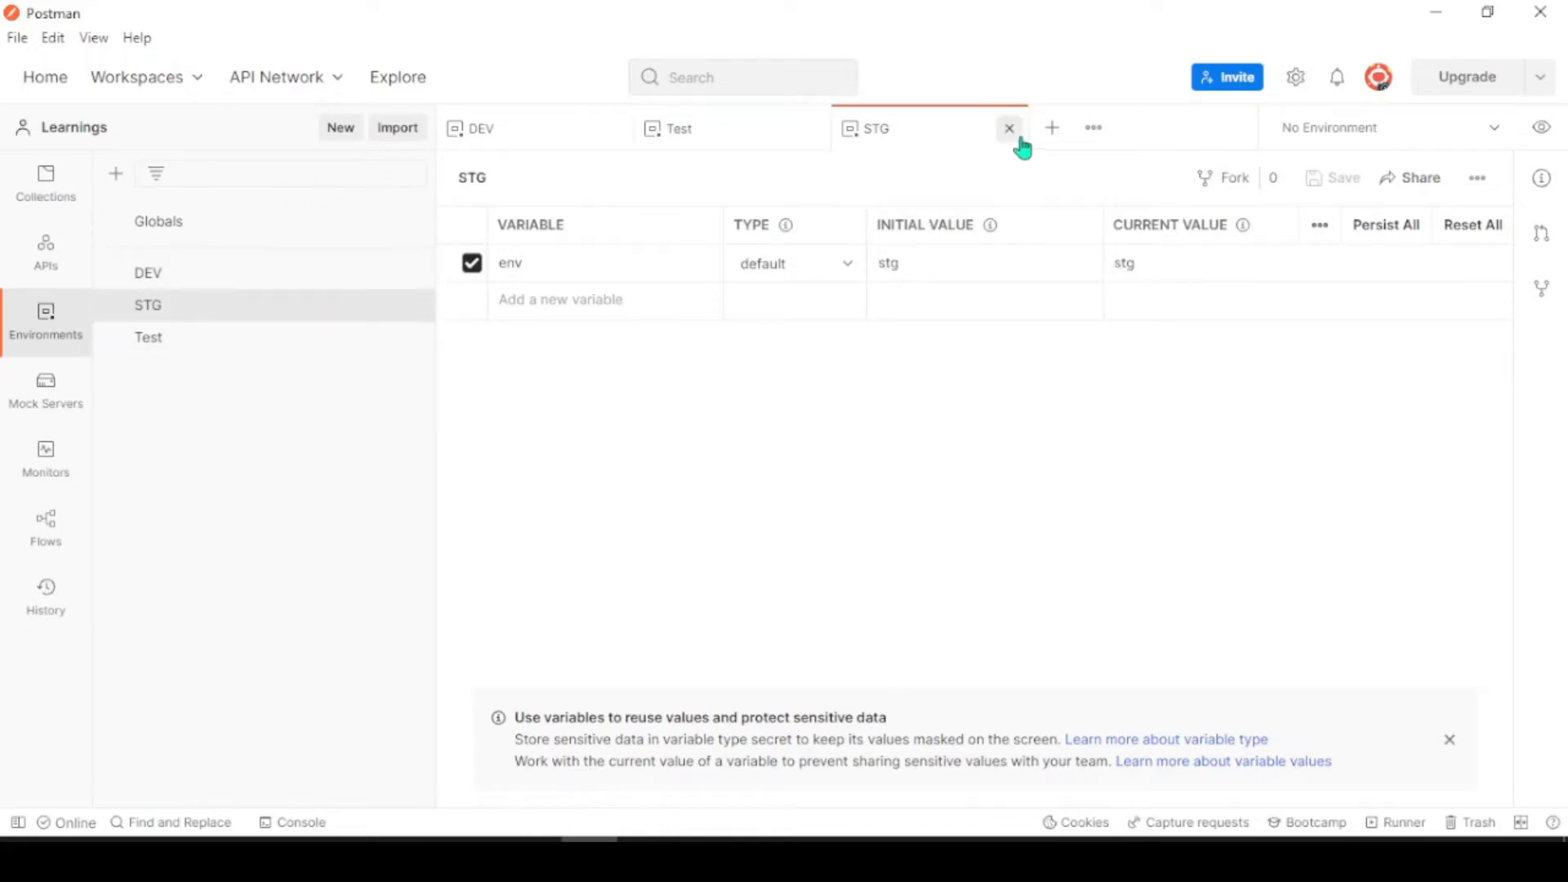
click(1013, 128)
click(813, 128)
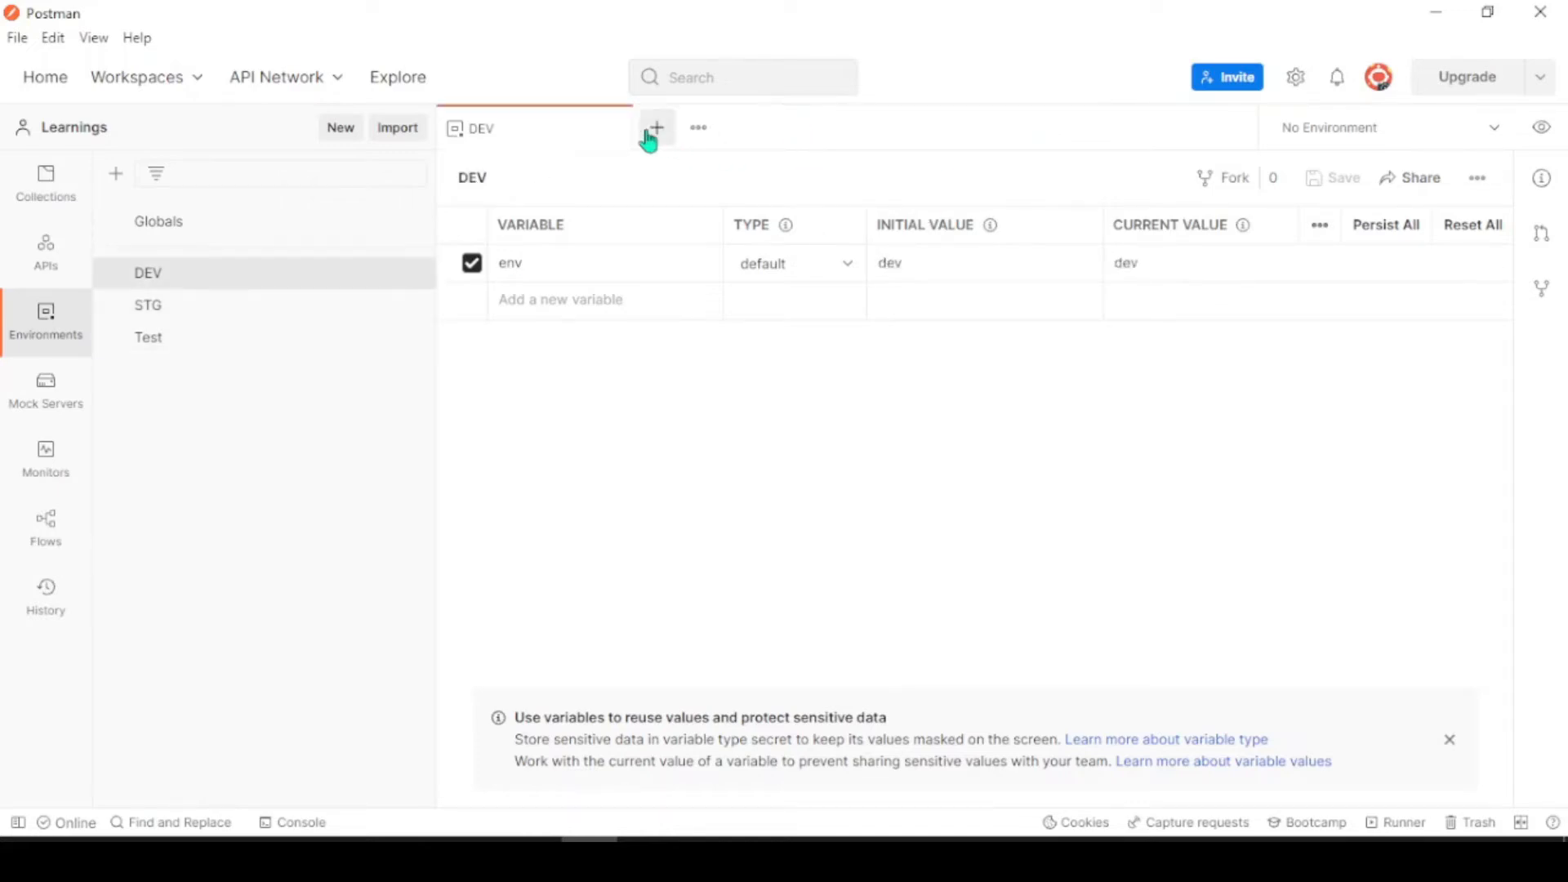
click(614, 129)
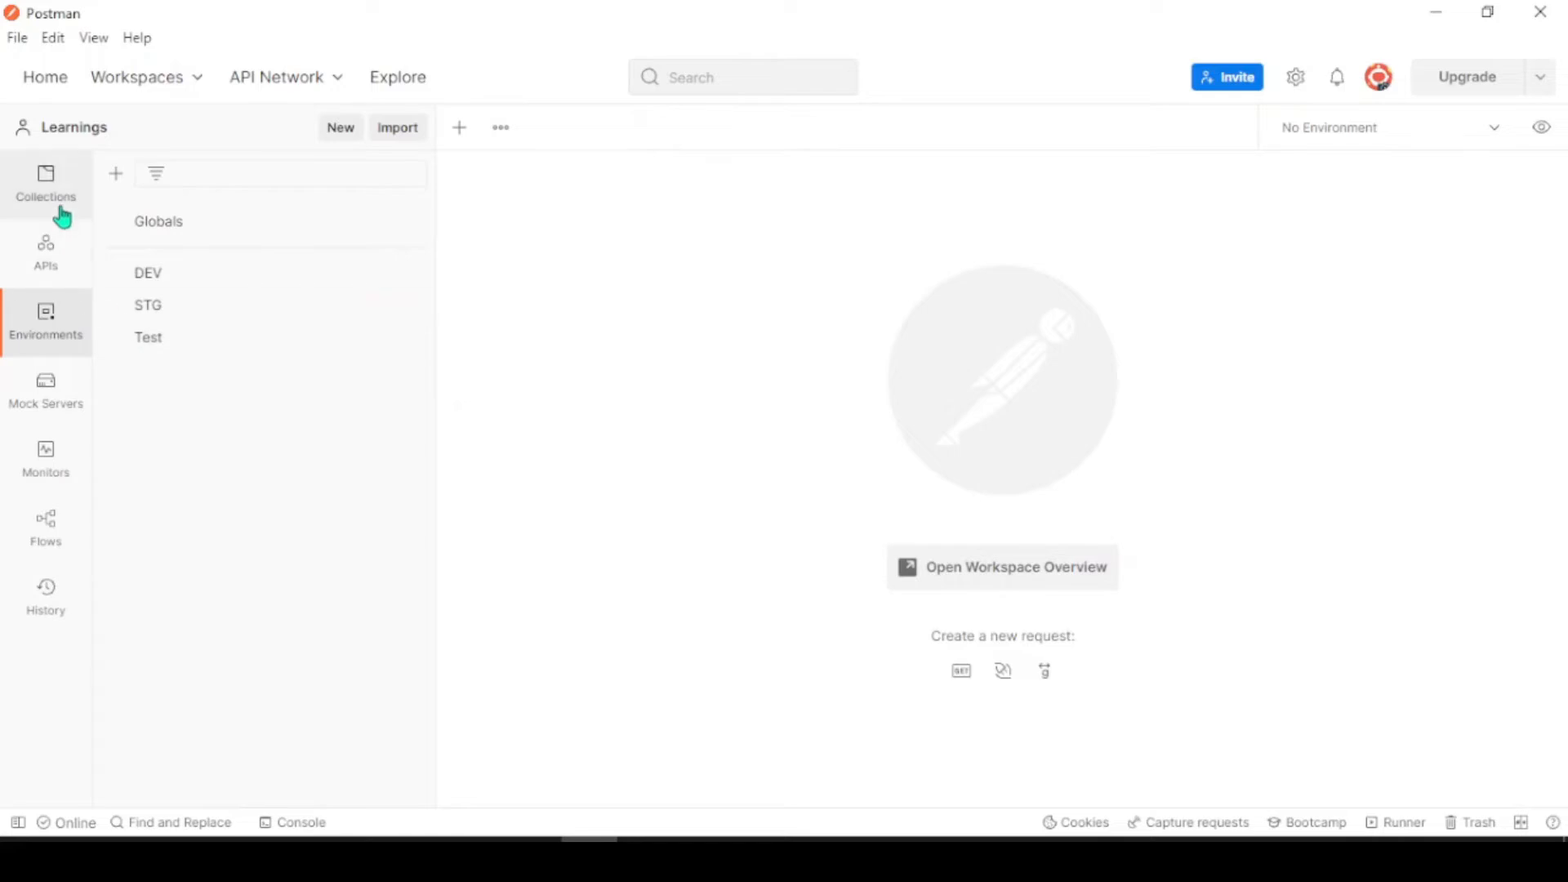
Step: Add a request named Get User Info to the TechProvidz collection
click(45, 180)
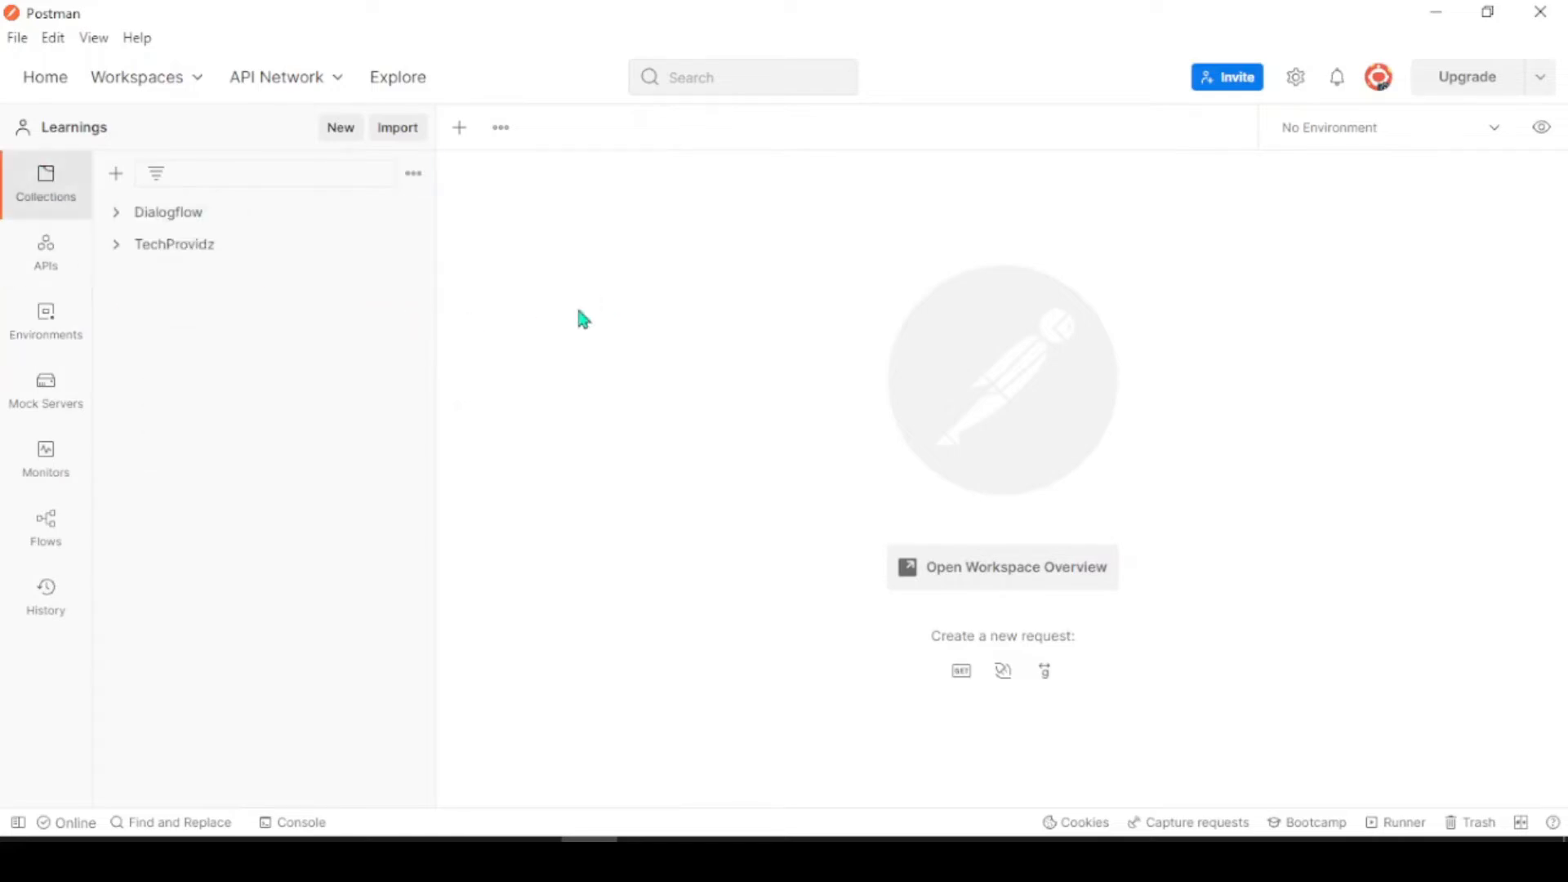
click(1500, 136)
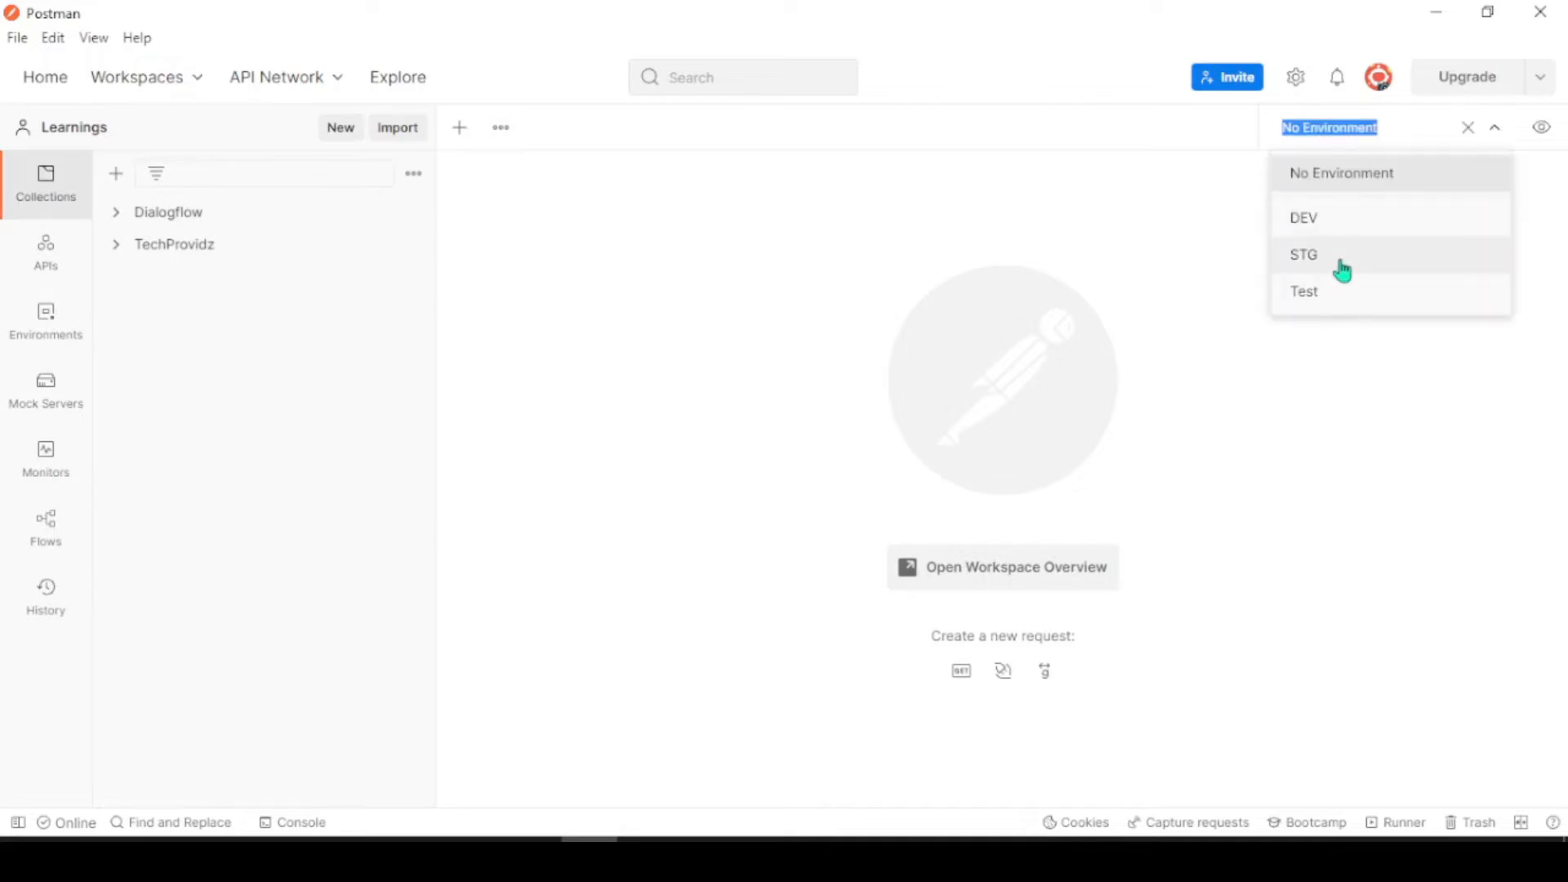
click(211, 385)
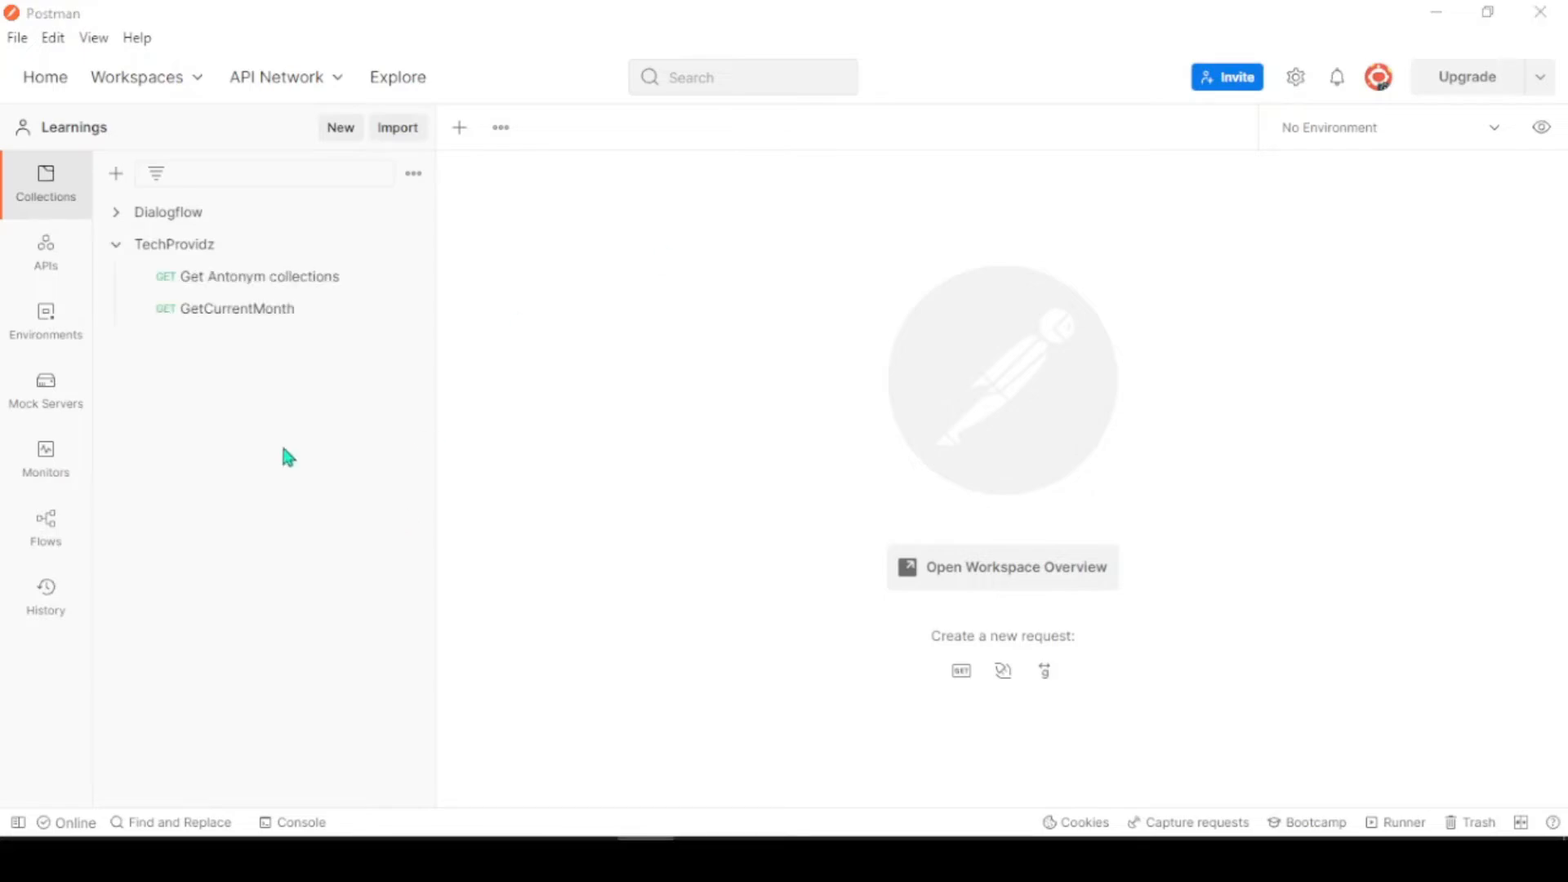
click(285, 450)
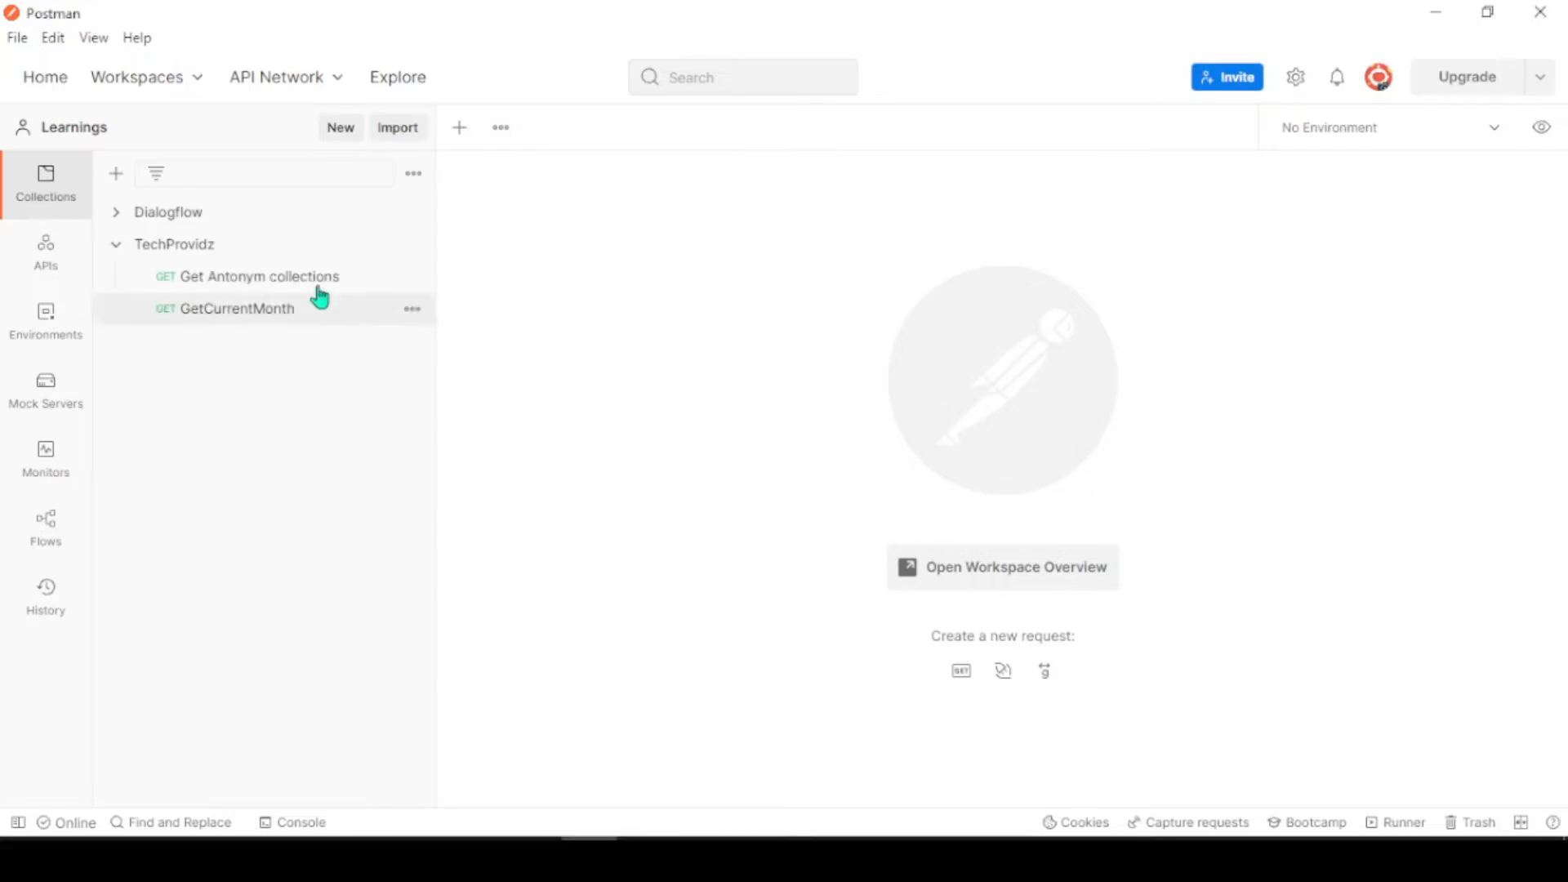
click(412, 245)
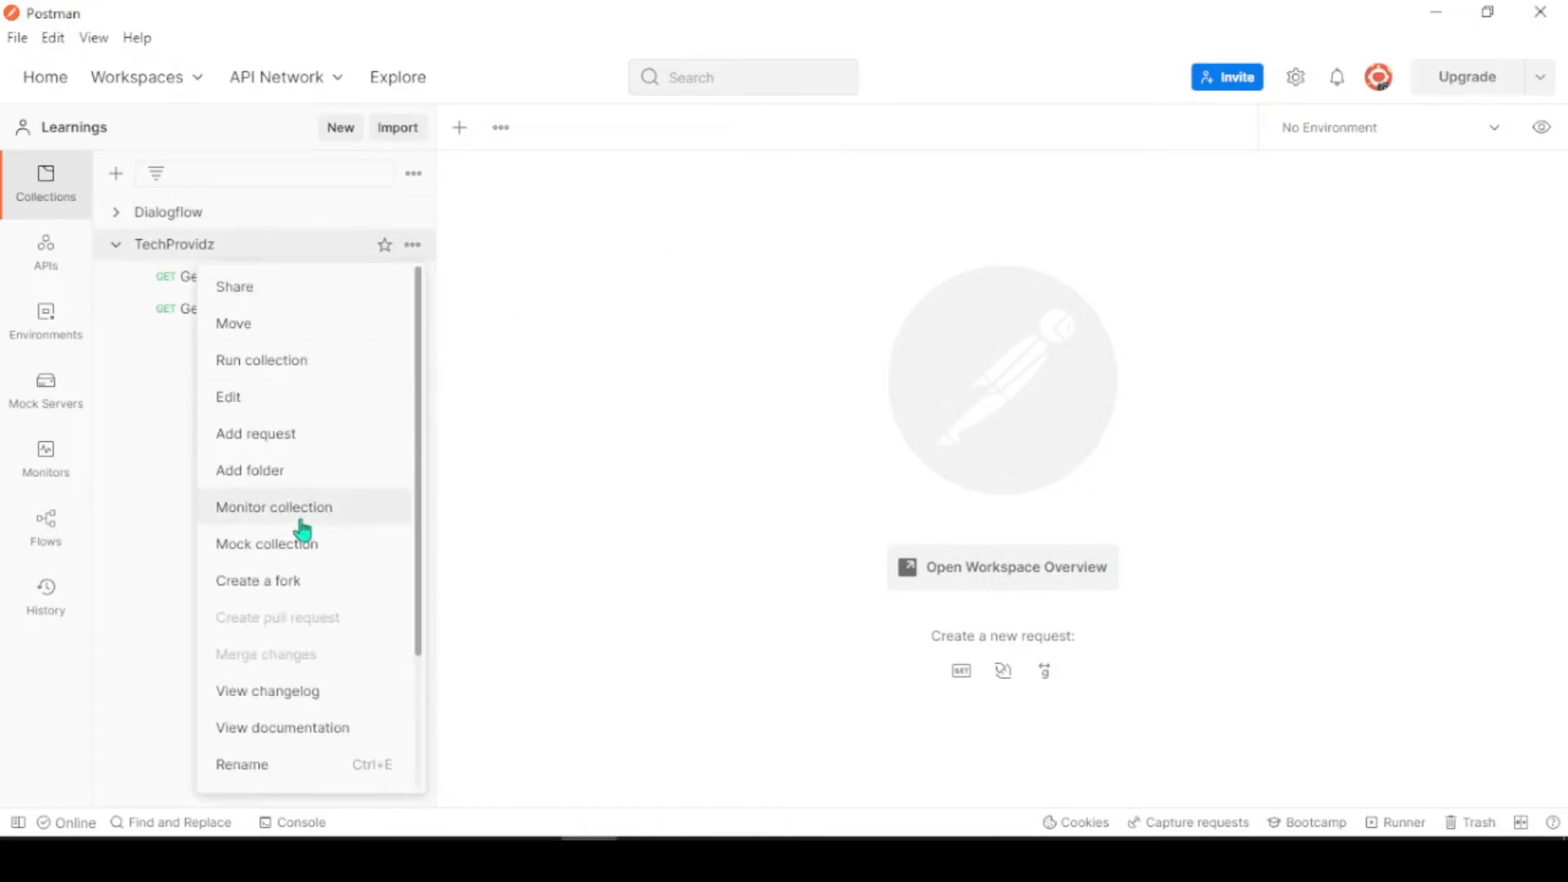
click(306, 437)
text(Get User Info)
key(Return)
click(684, 247)
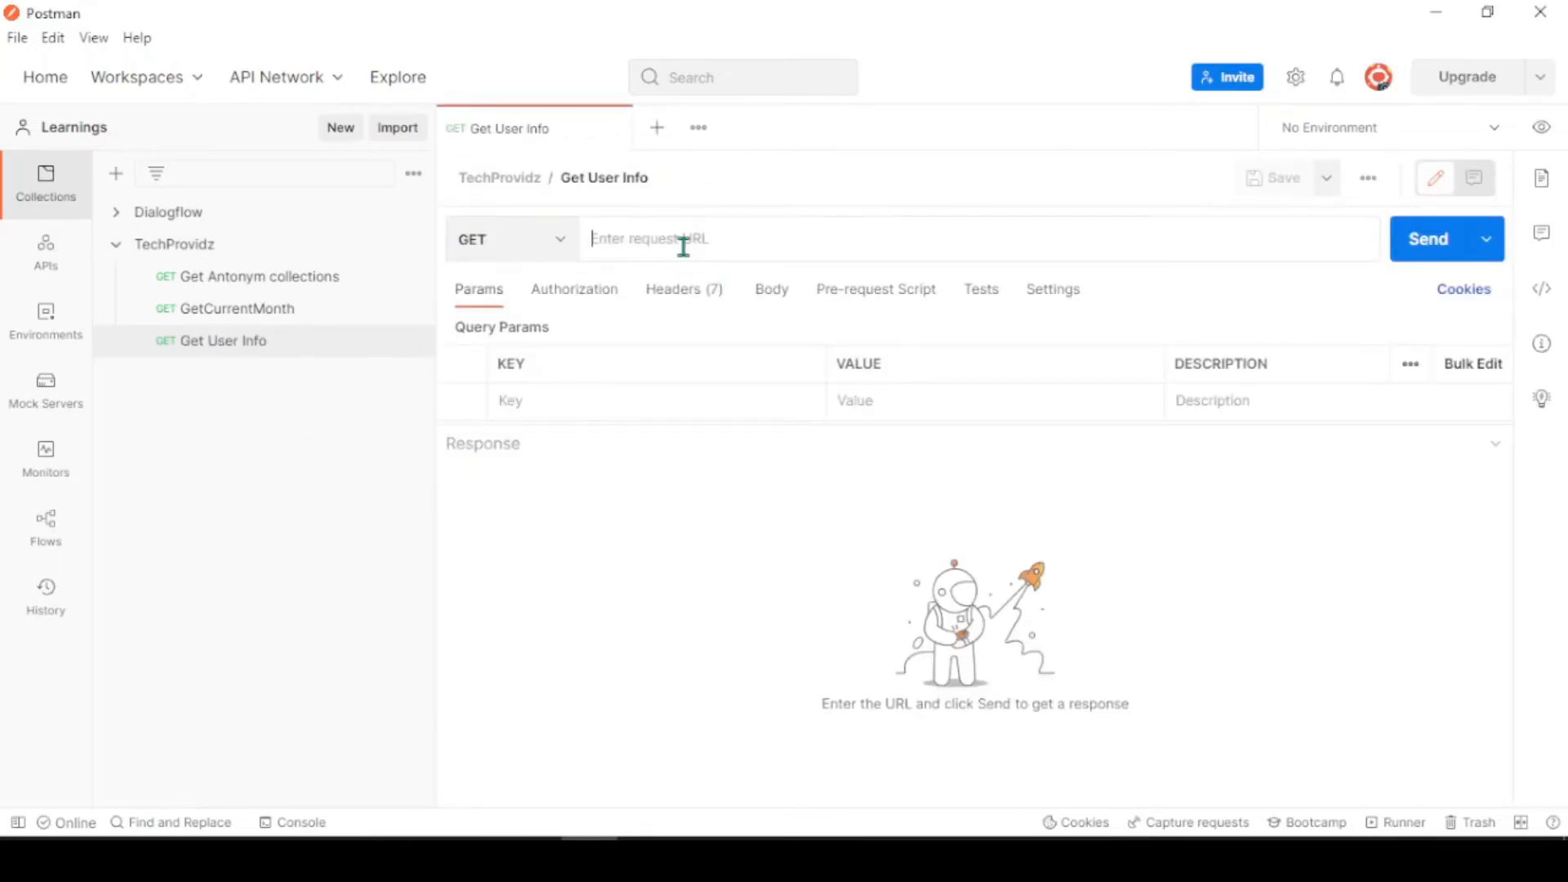
text(htt)
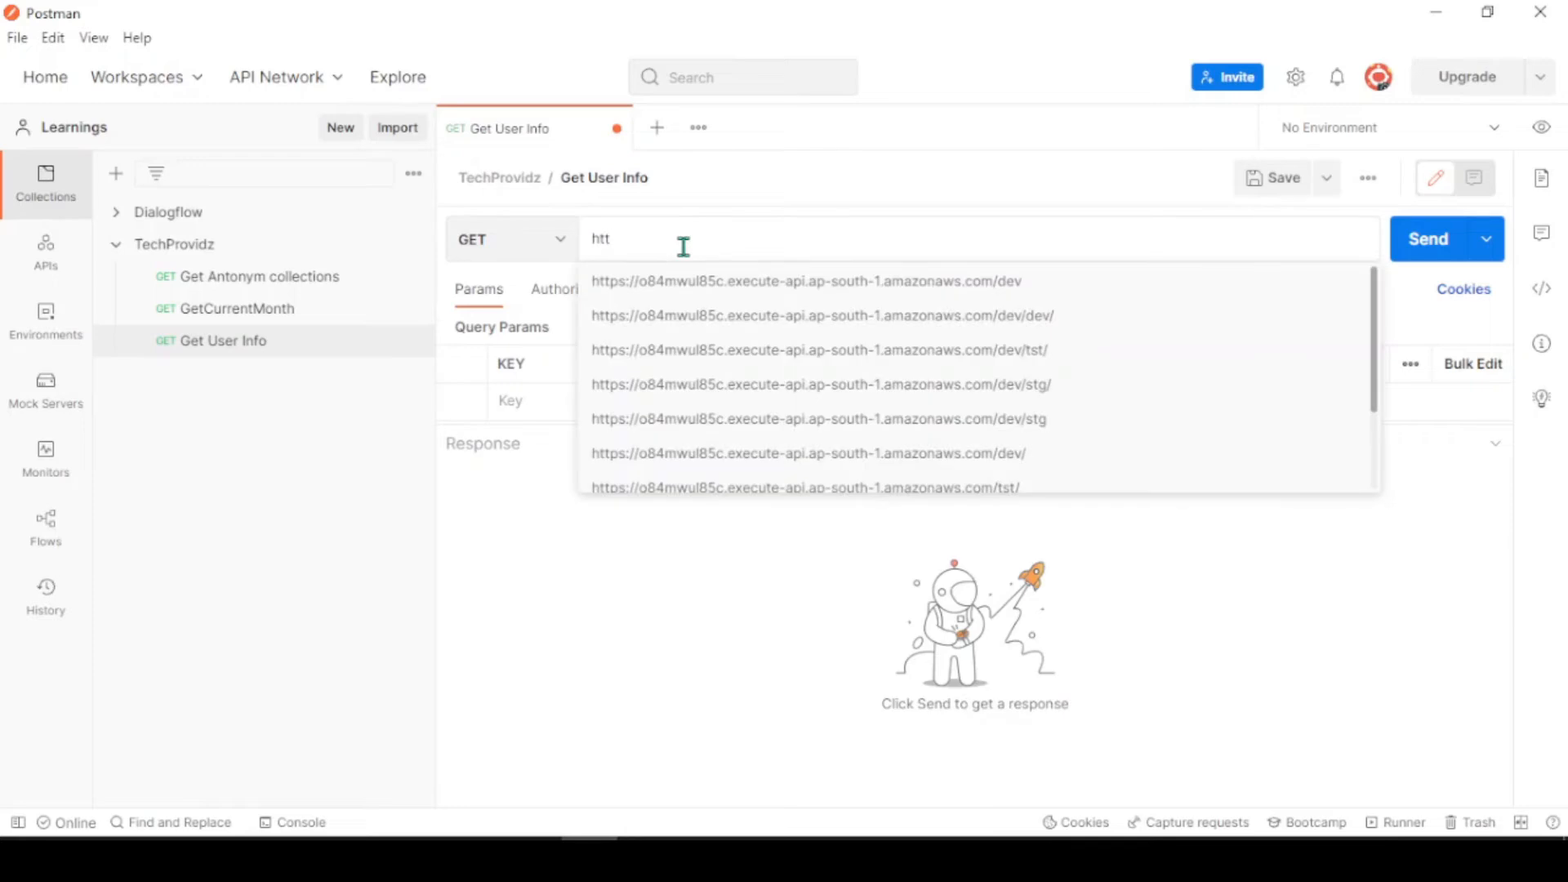
key(Down)
key(Return)
text(/)
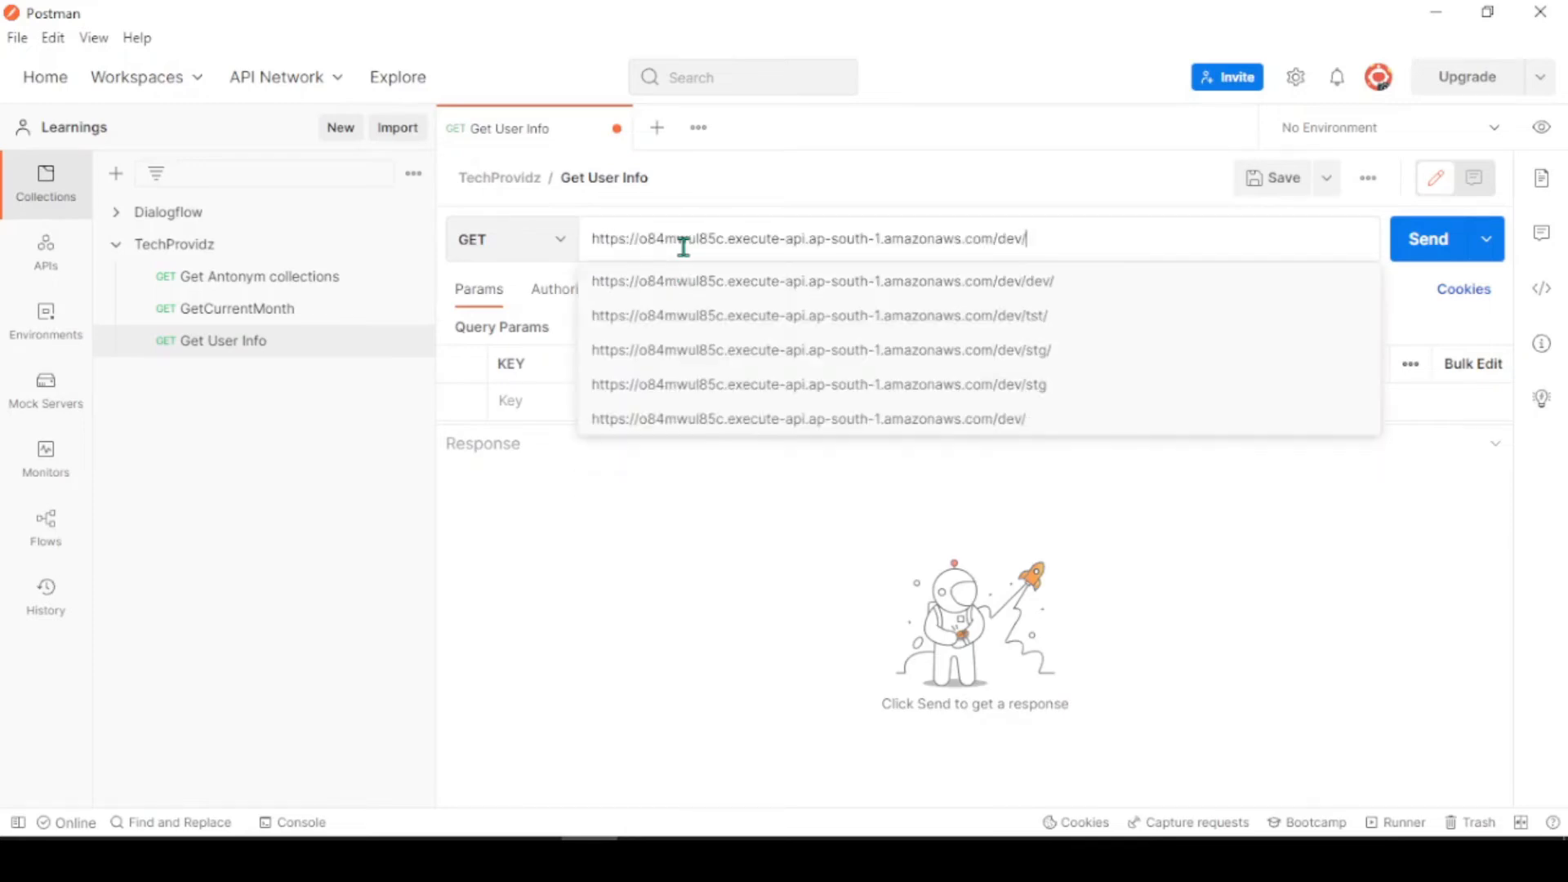
click(1418, 249)
click(1417, 253)
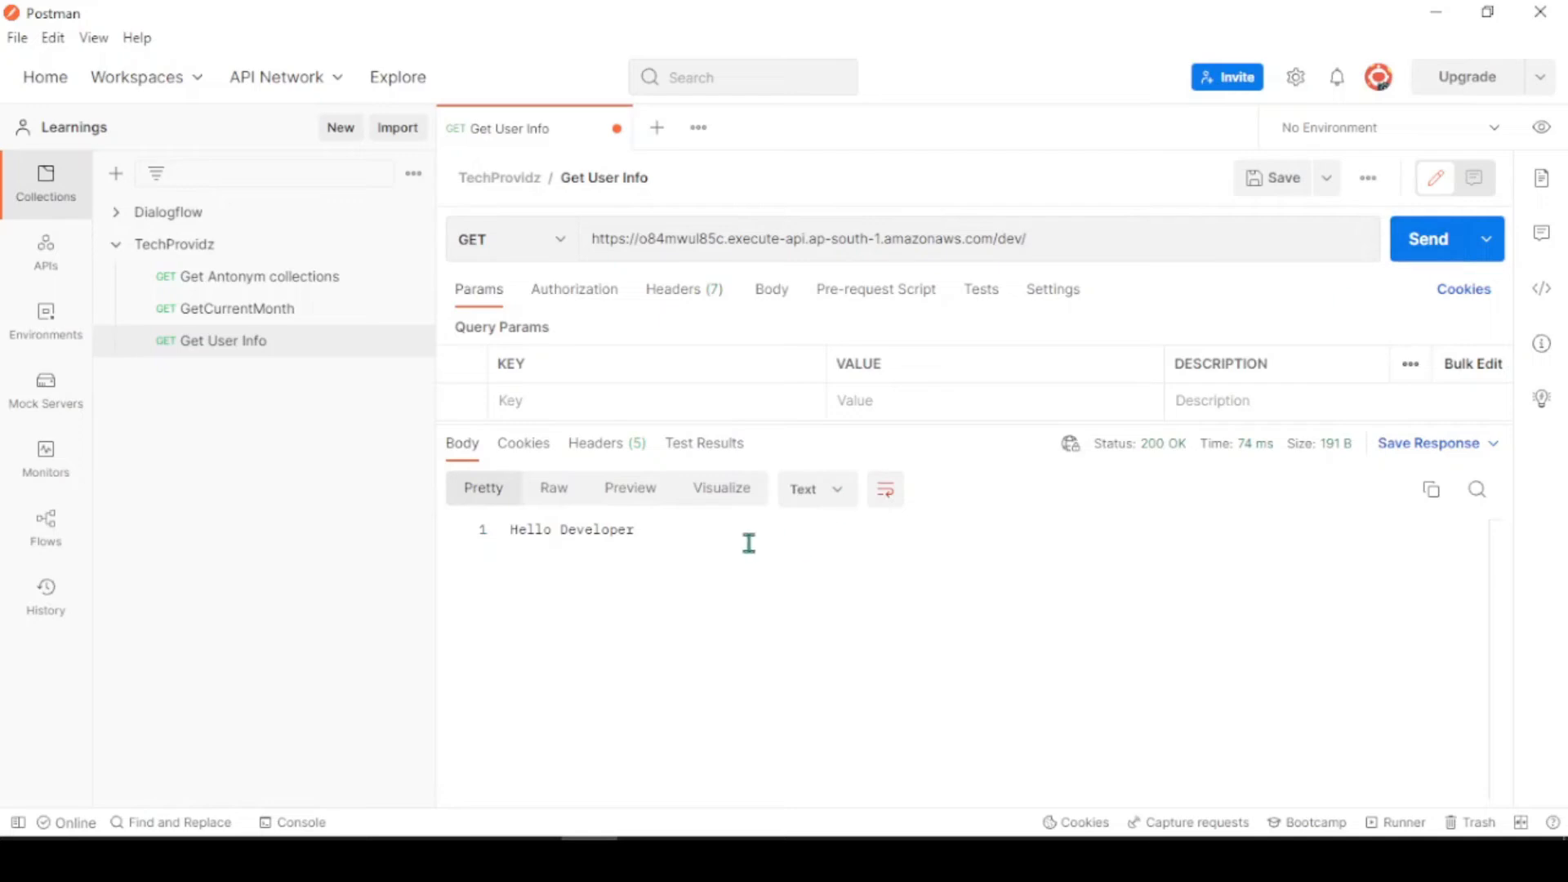
drag(700, 533, 520, 530)
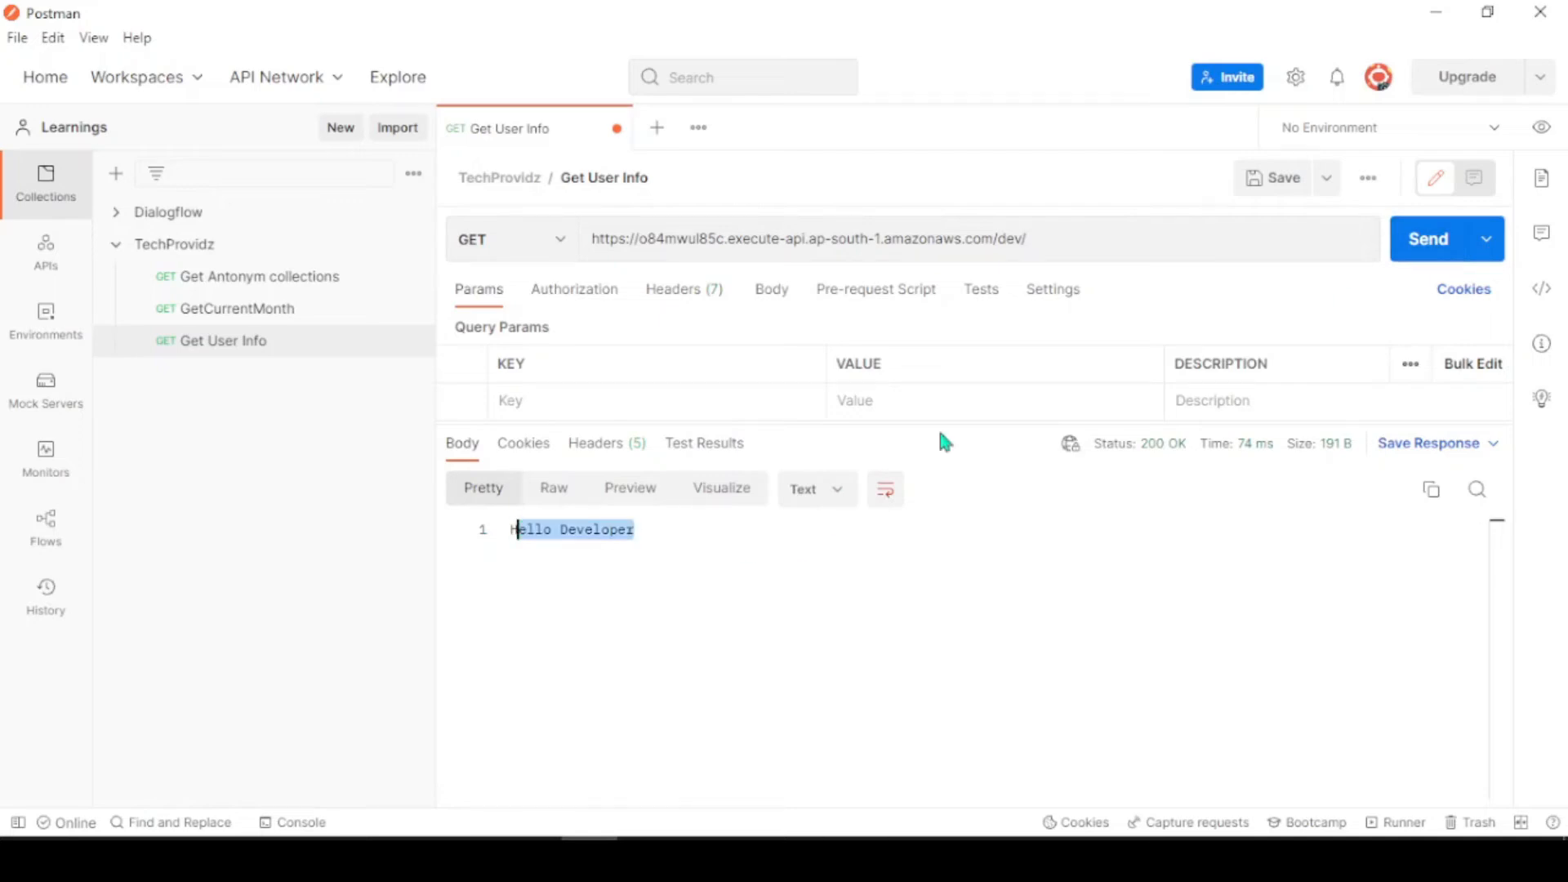
Step: Send the request with the URL's last path segment set to tst, and again with it set to stg
double_click(1010, 238)
text(tst)
click(1429, 245)
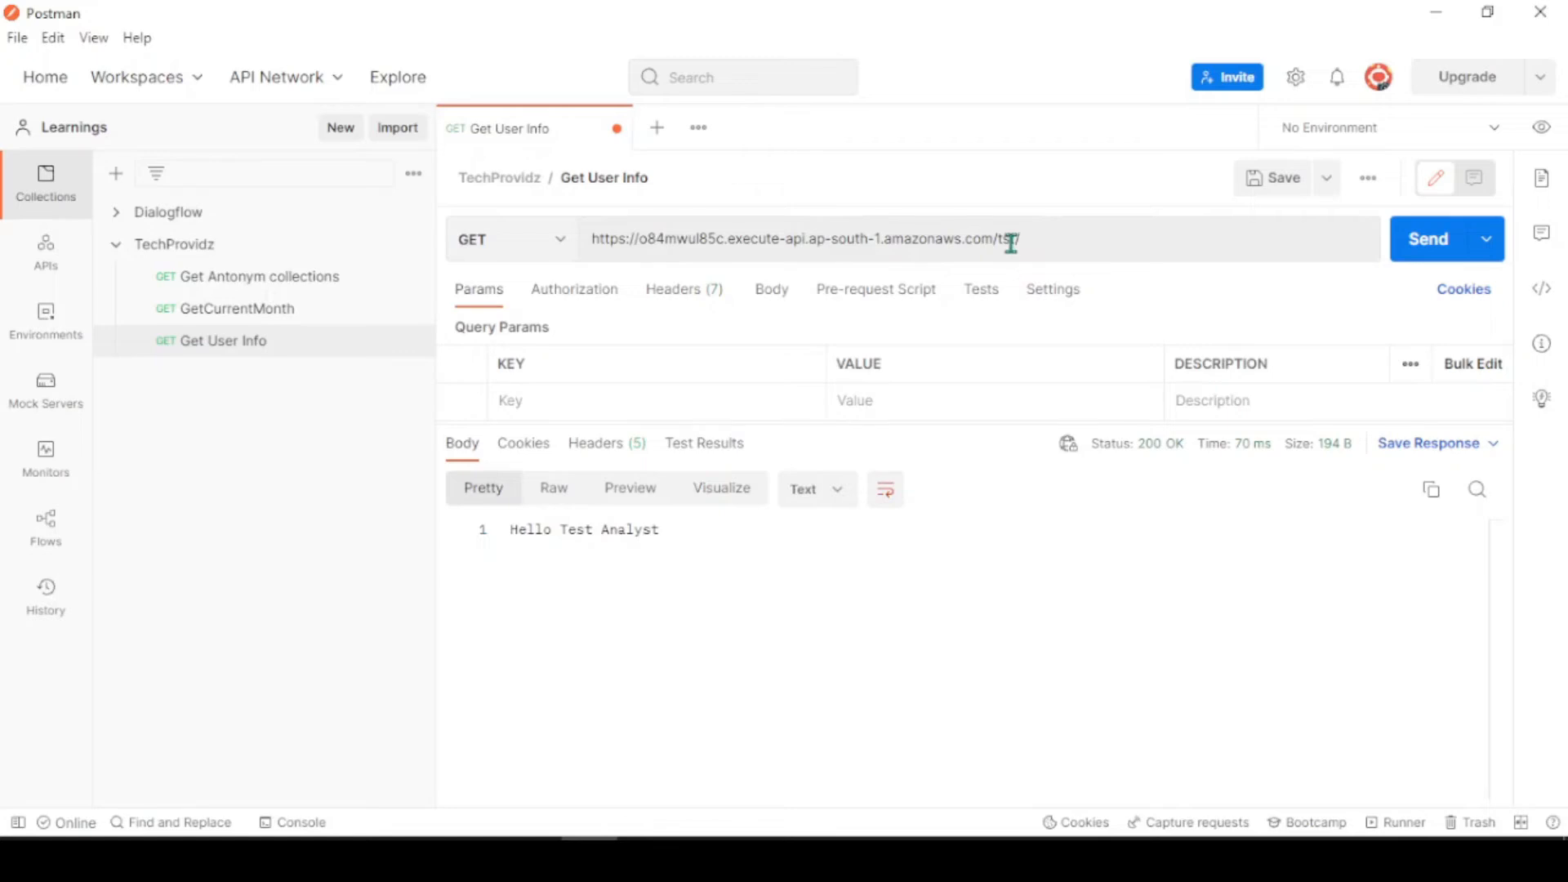
double_click(1011, 239)
text(stg)
click(1416, 242)
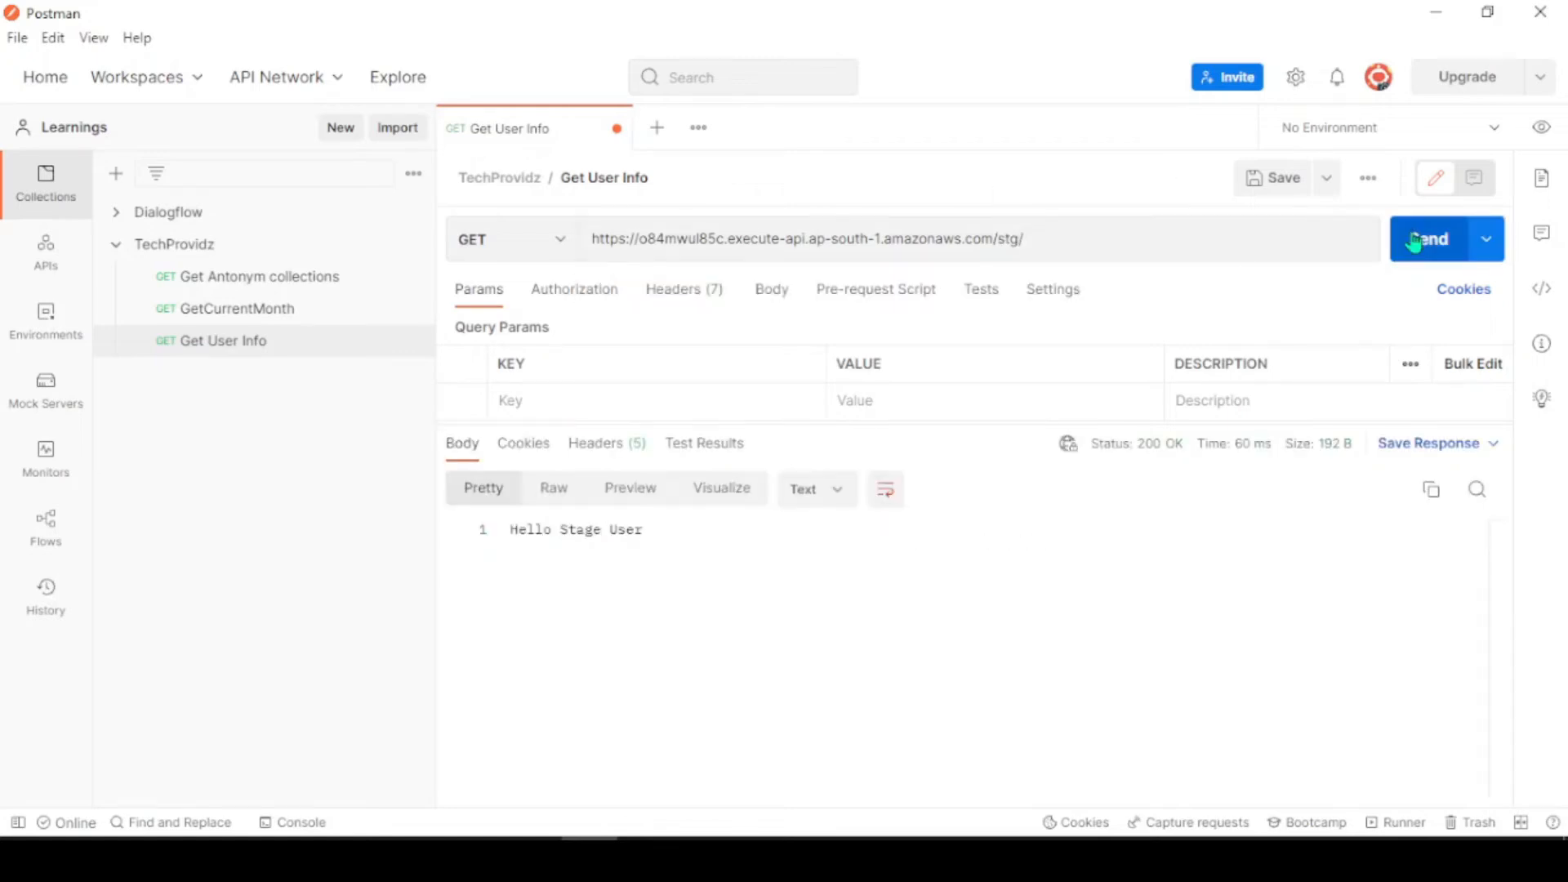
click(1024, 244)
text(/)
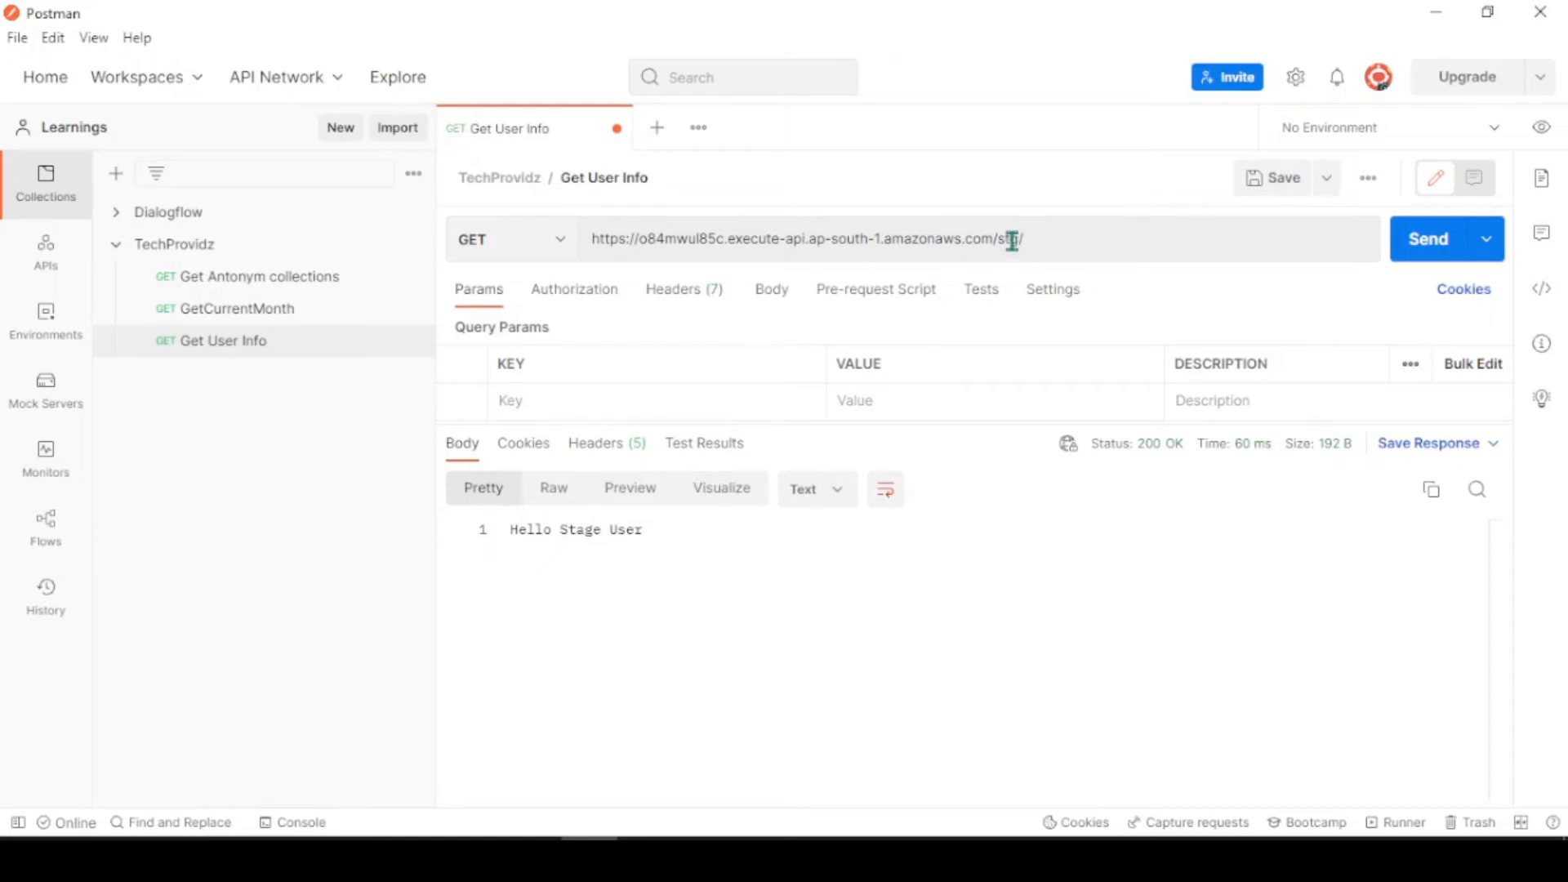
Step: Replace the stg segment of the request URL with a new variable named env, value stg, in the Global scope
double_click(1012, 240)
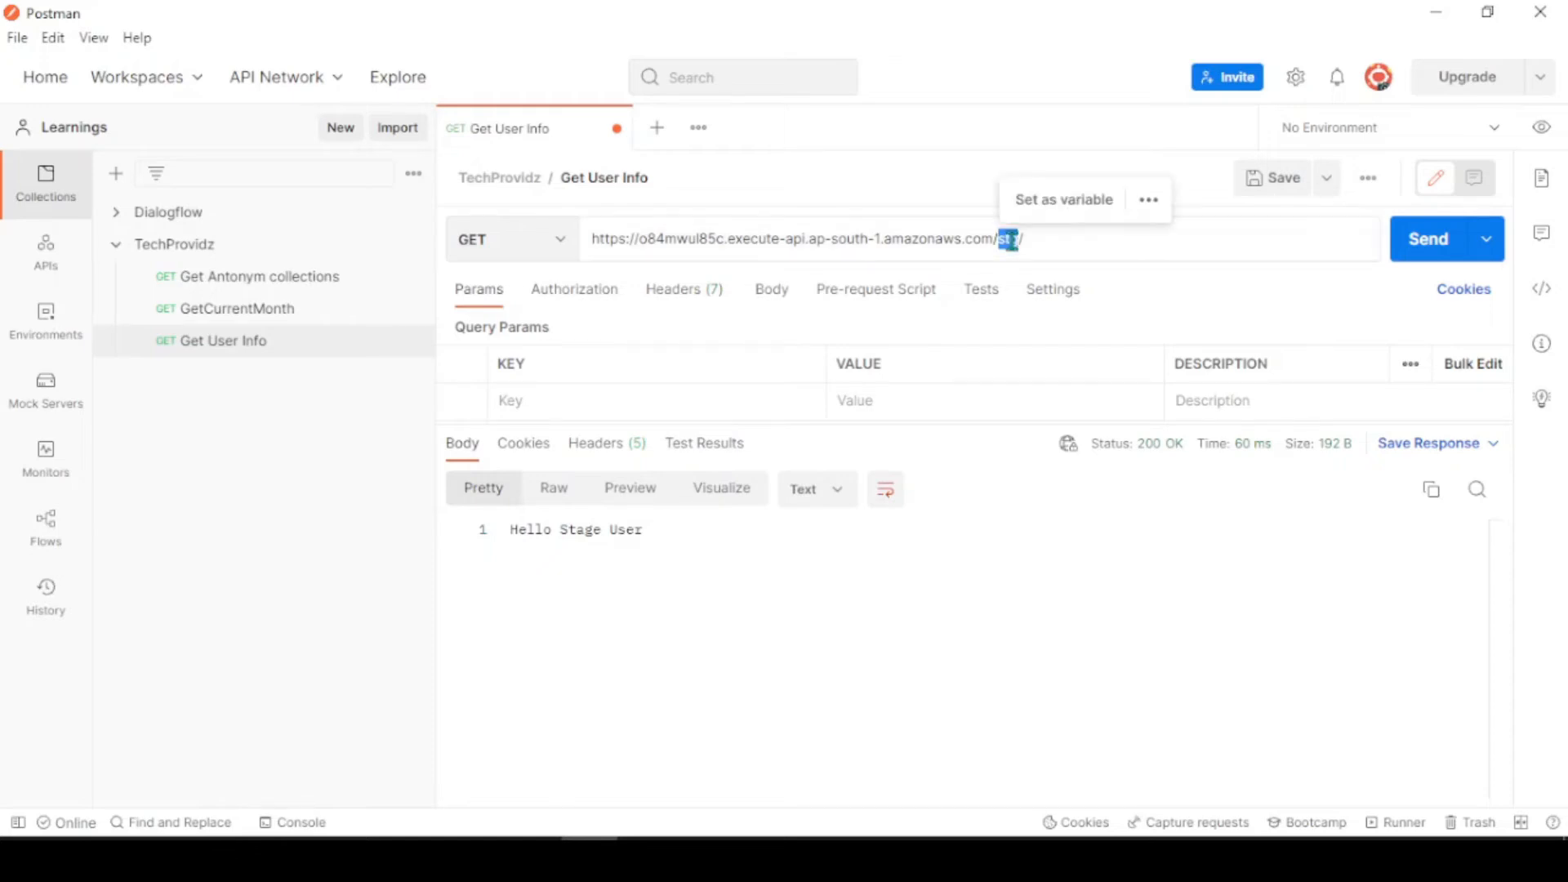
click(1053, 206)
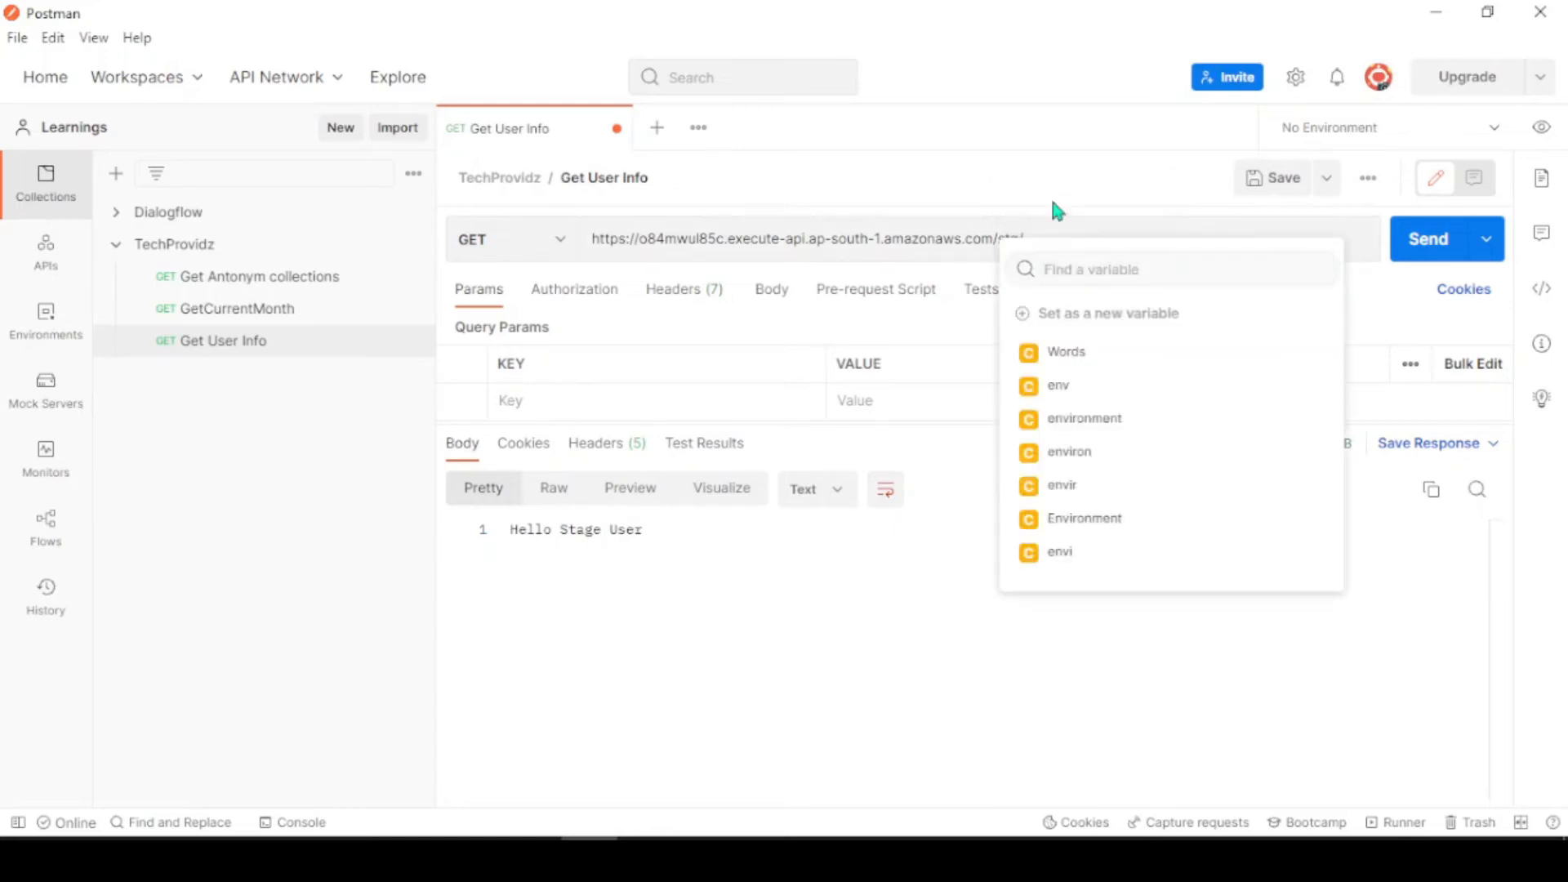
click(1111, 315)
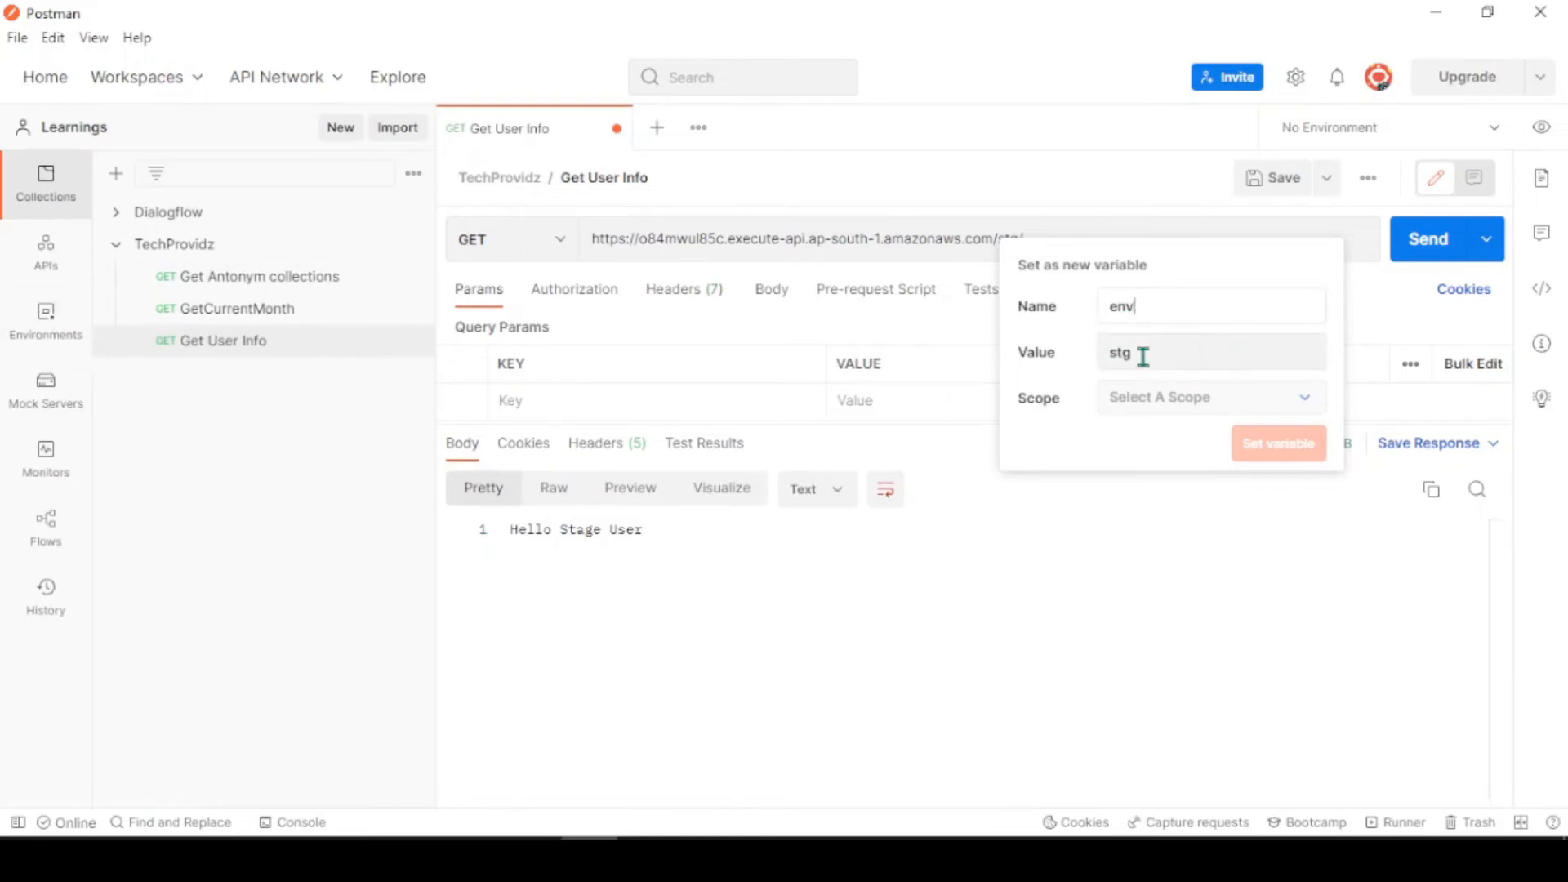
click(1305, 399)
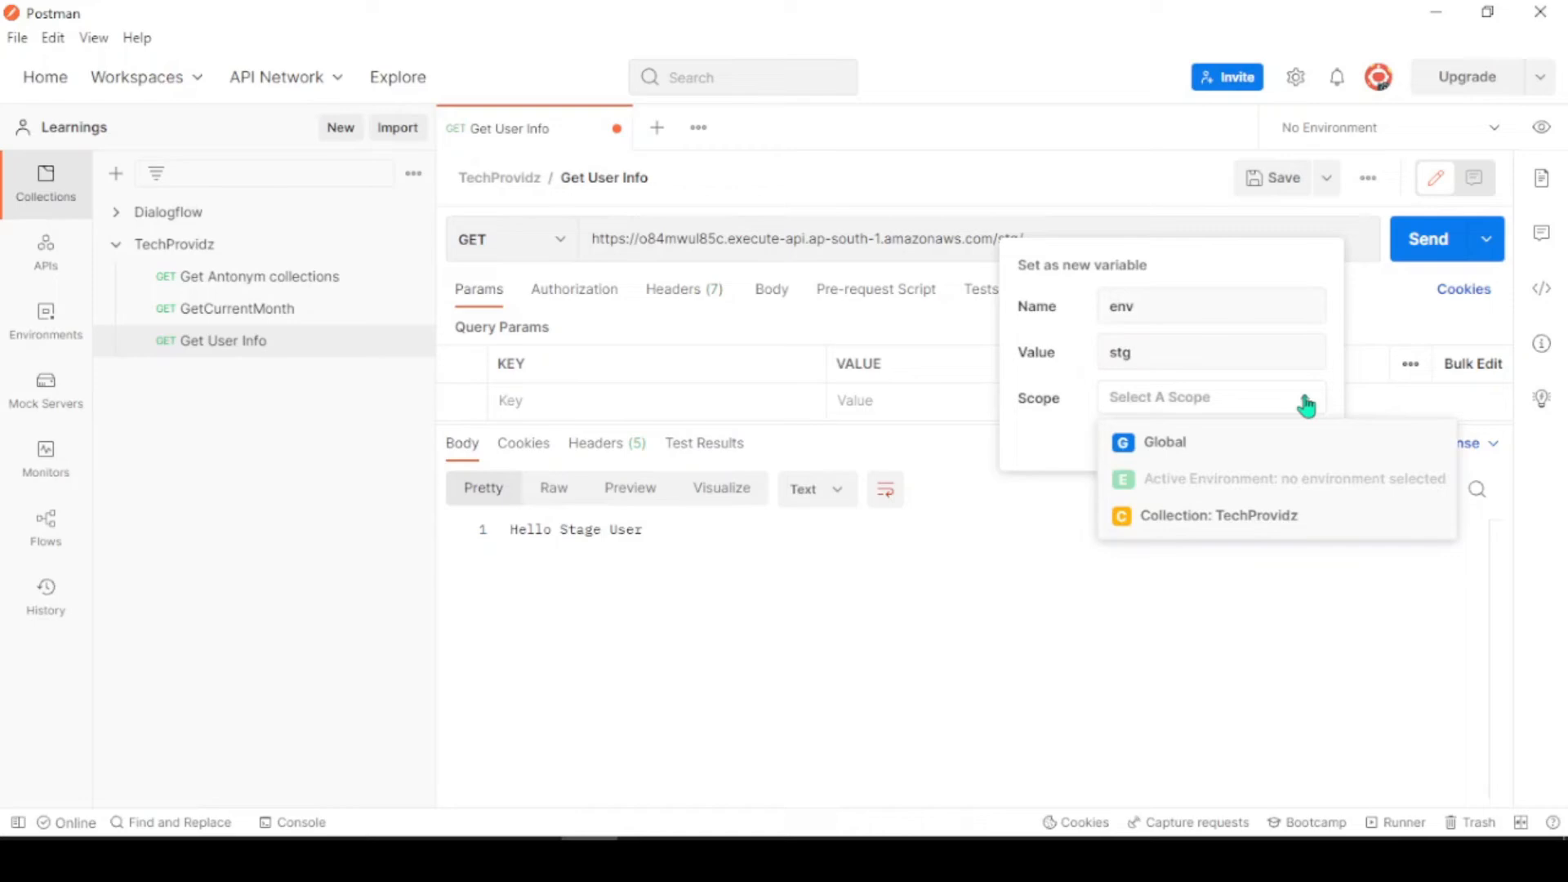
click(1206, 519)
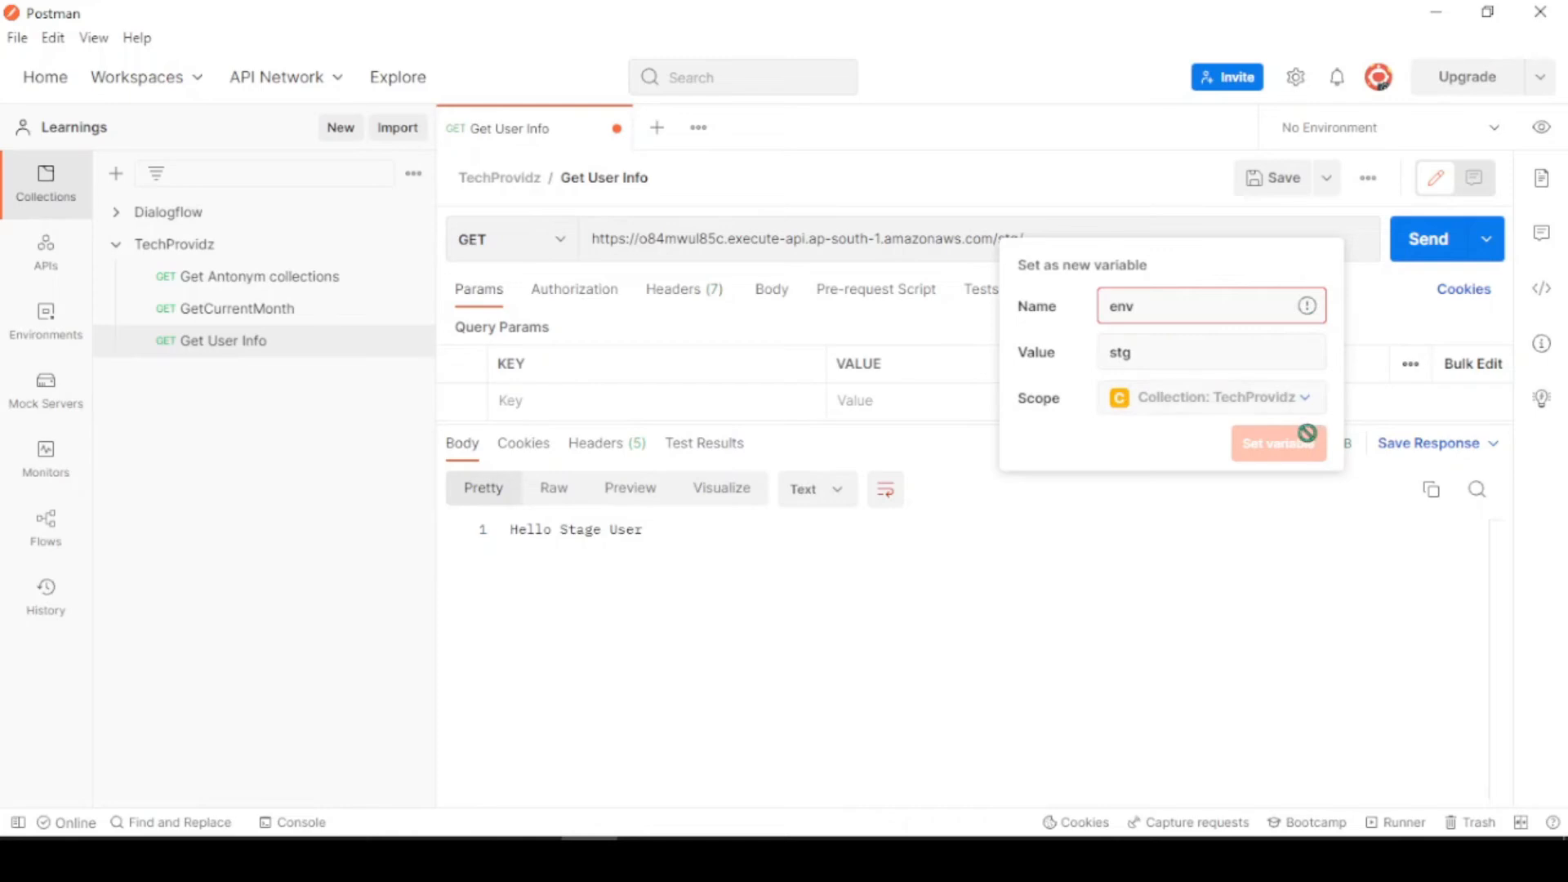
click(1289, 398)
click(1238, 313)
mouse_move(1309, 307)
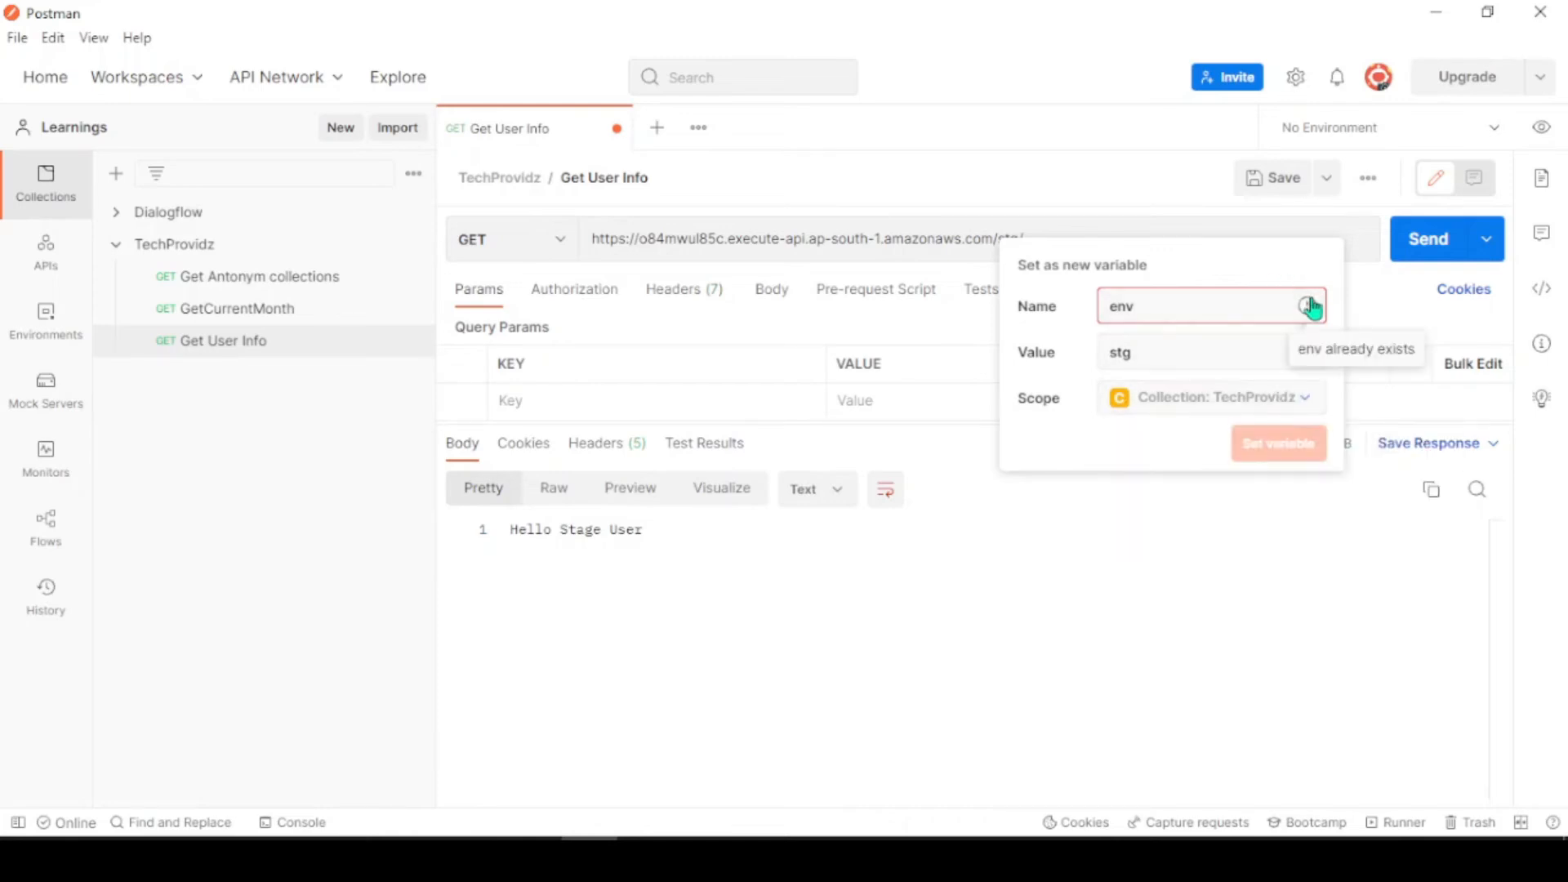
click(1296, 402)
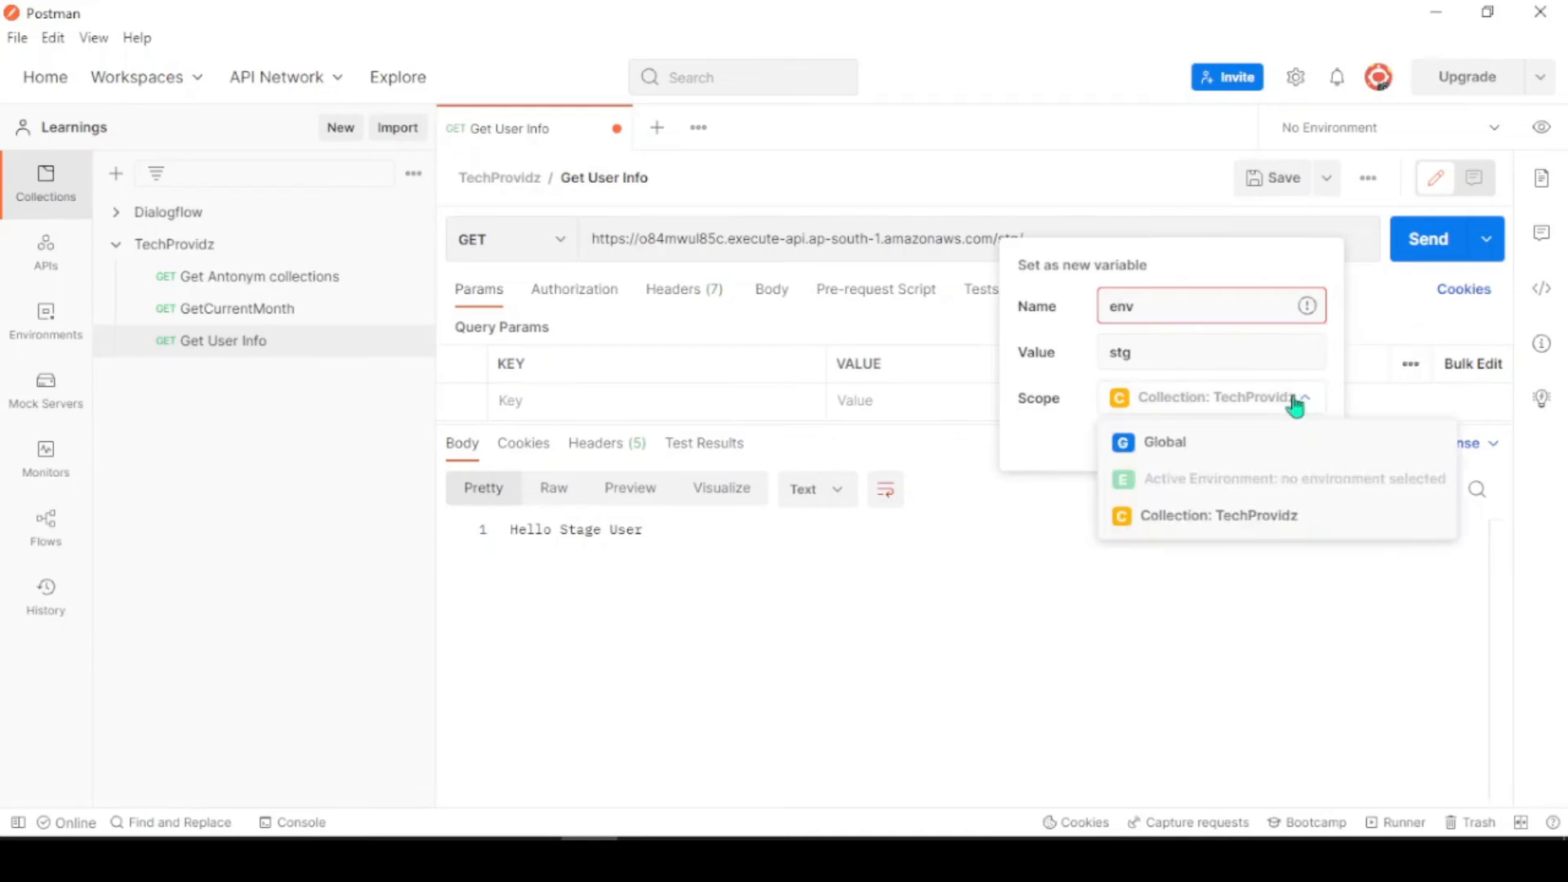
click(1229, 462)
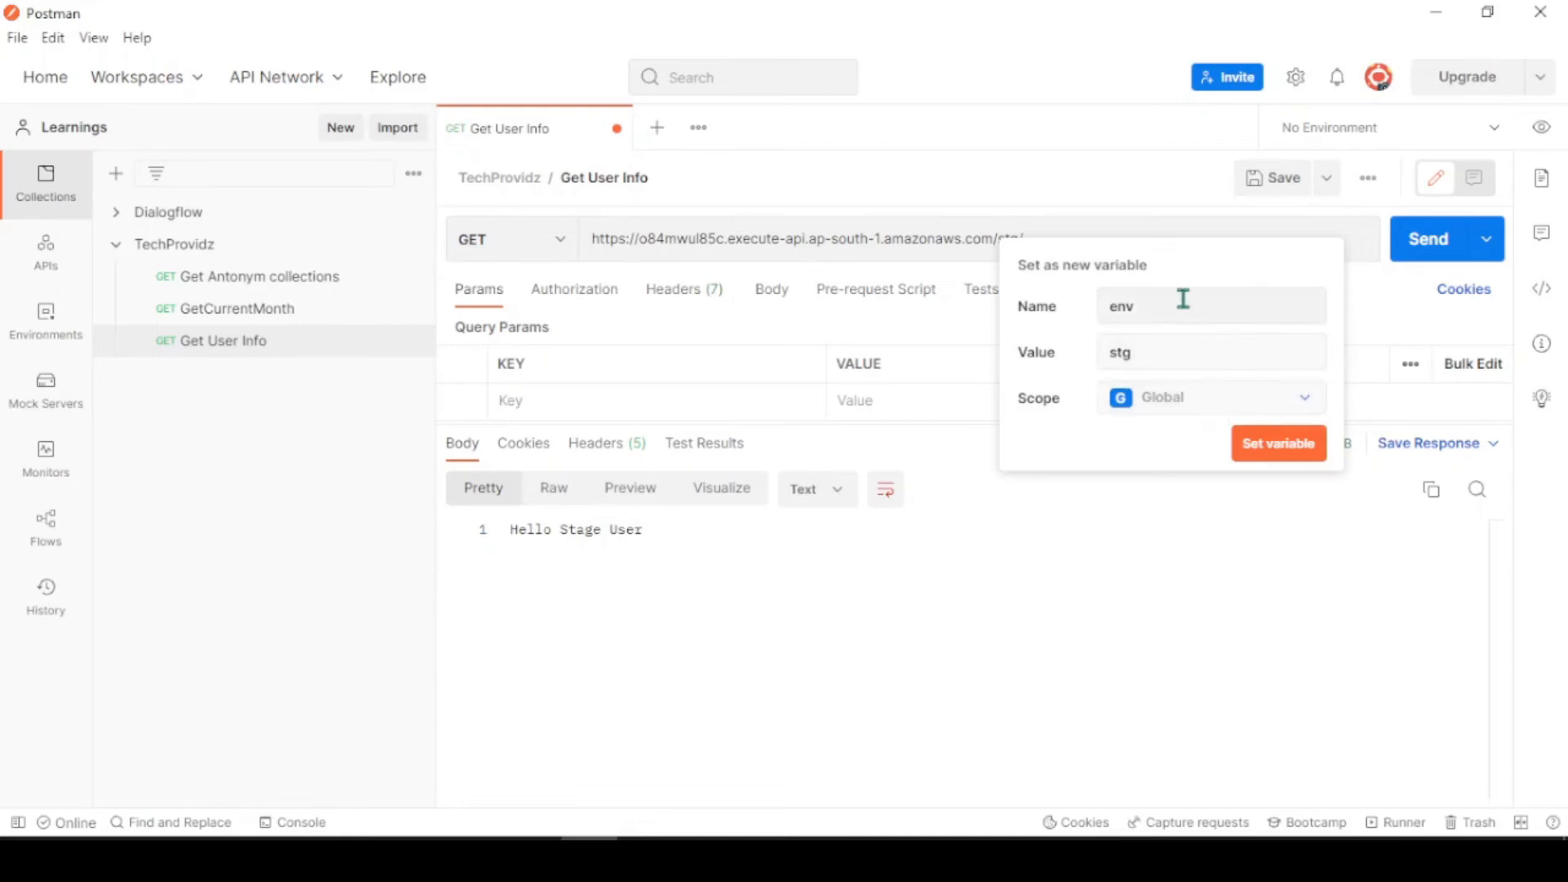
click(1296, 460)
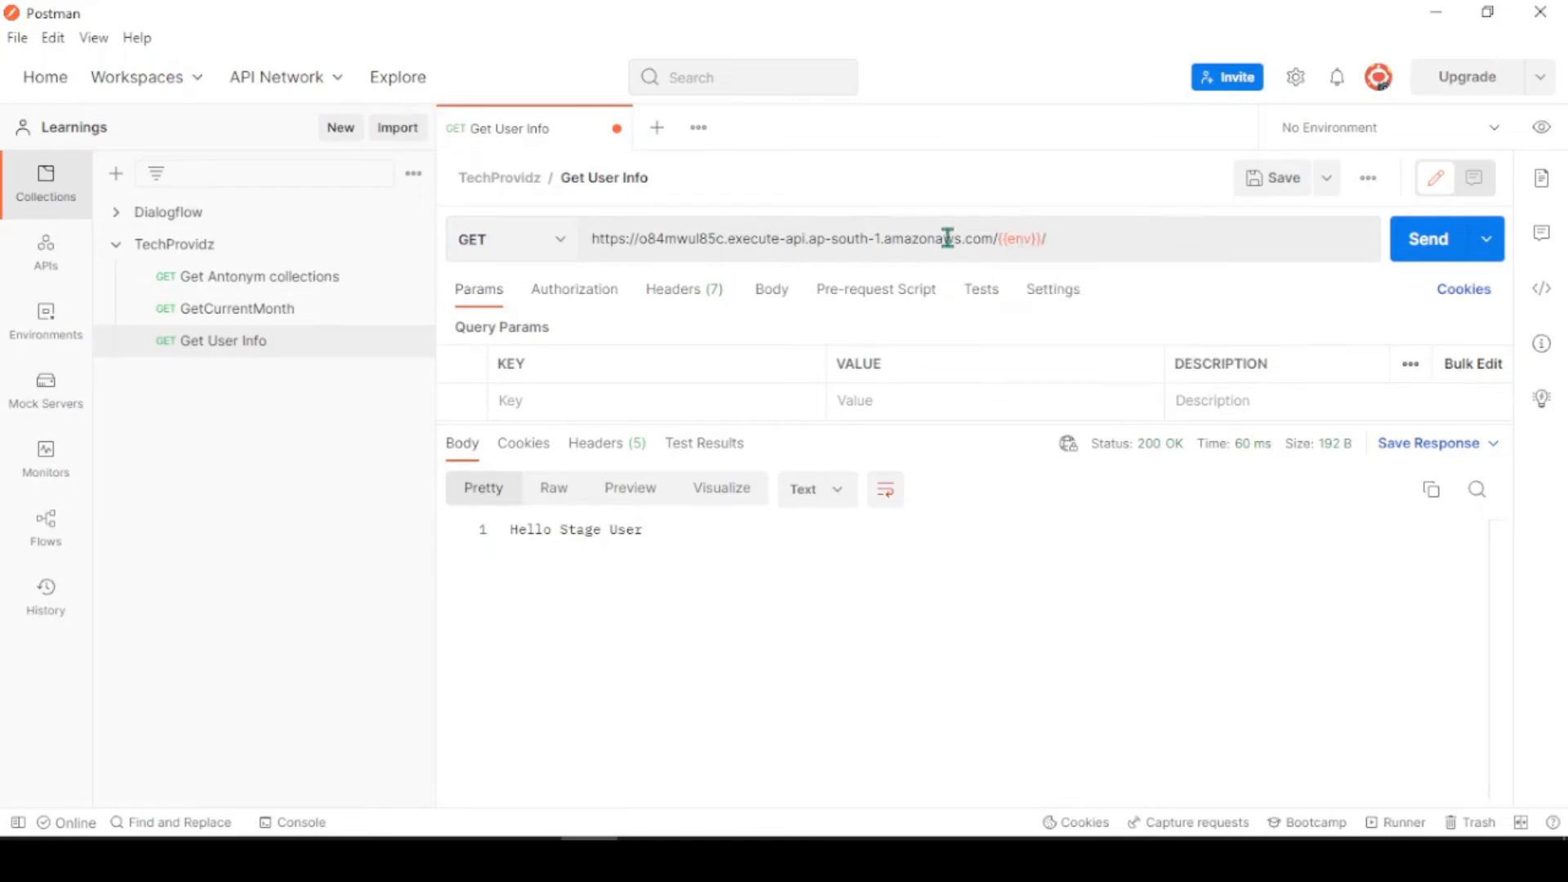
Step: Send the Get User Info request with the DEV environment active, and again with Test, checking each response
click(1489, 135)
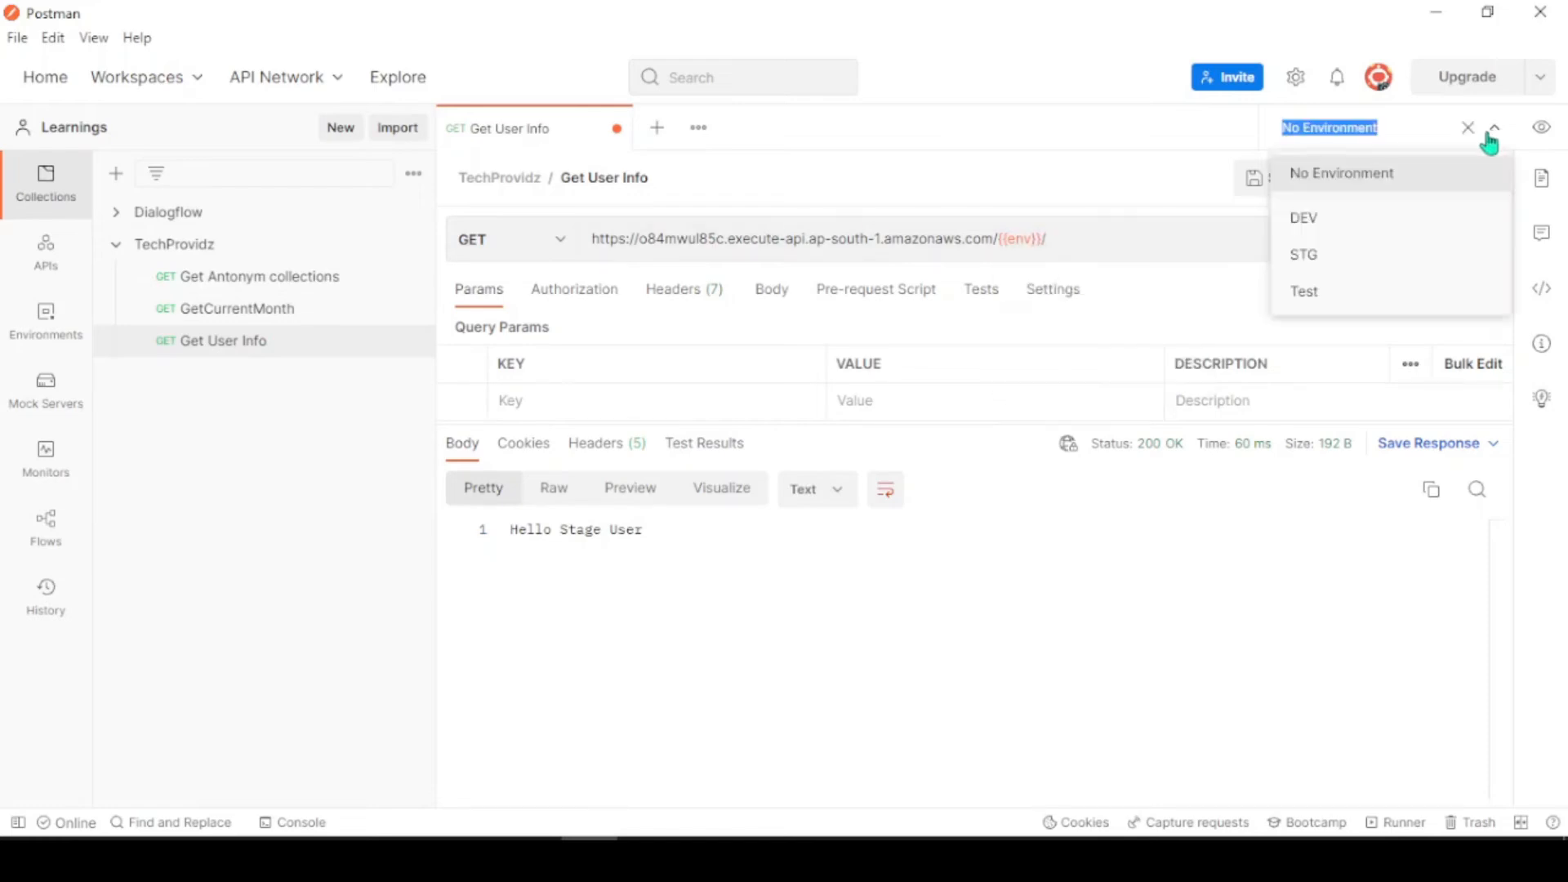
click(1350, 219)
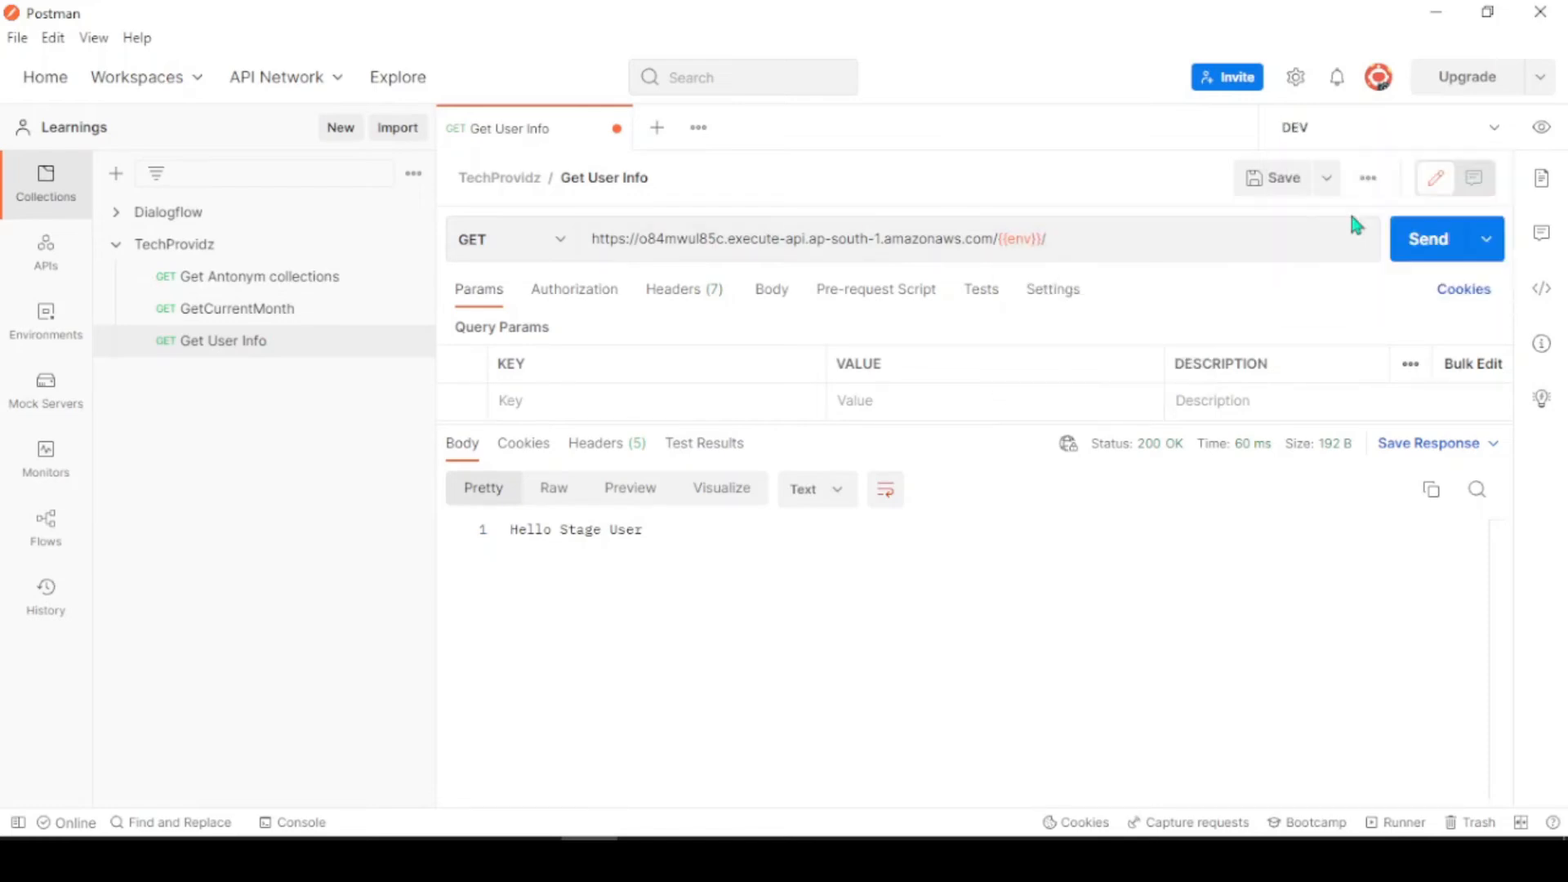
click(1416, 253)
drag(658, 533, 482, 533)
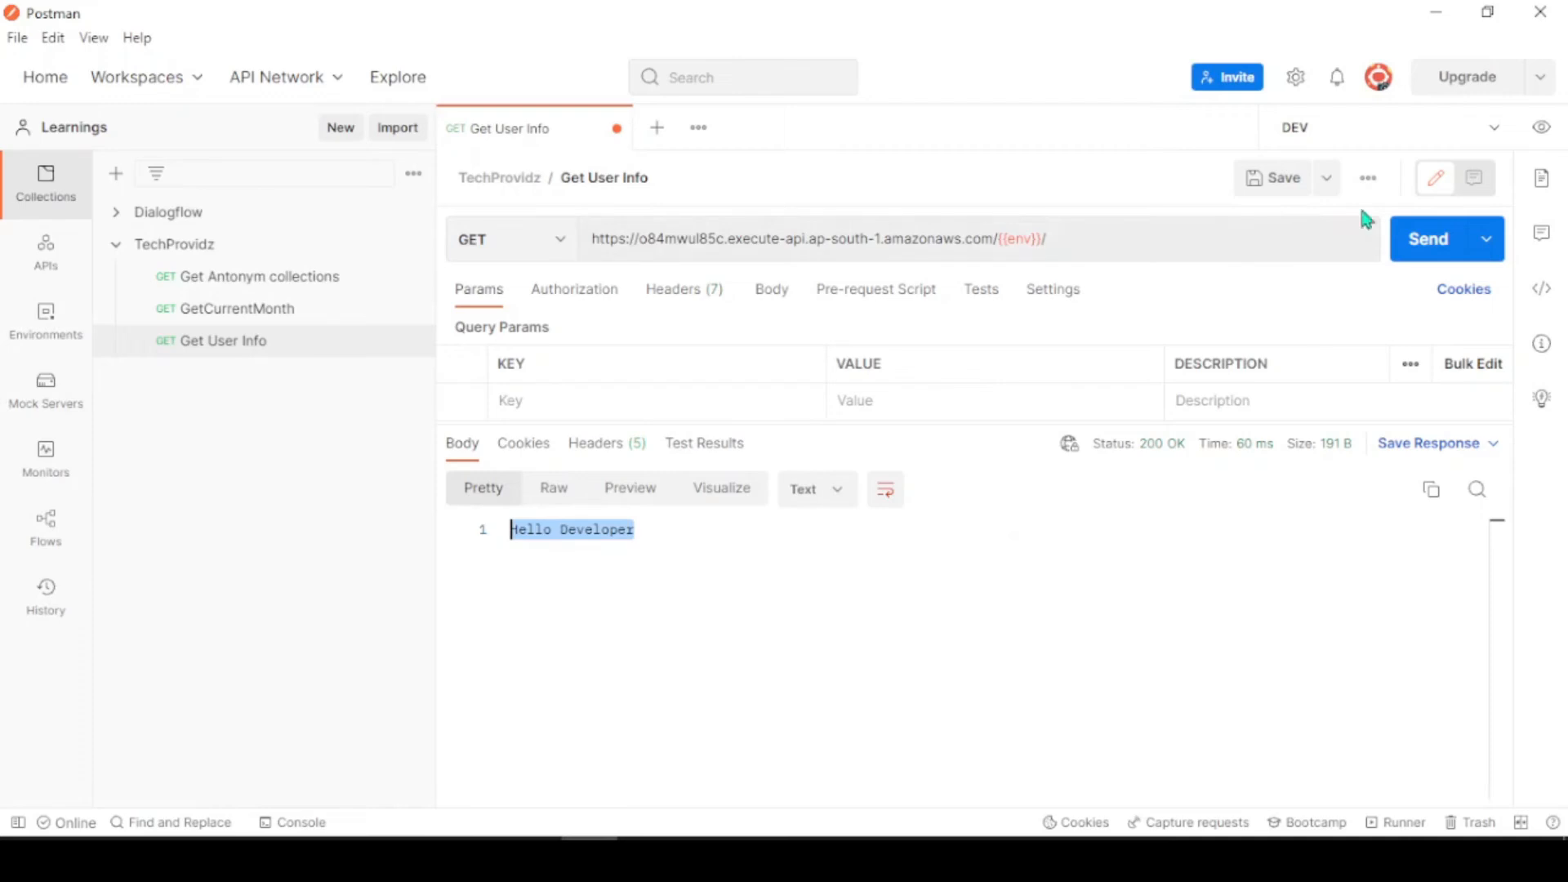
click(1497, 131)
click(1332, 291)
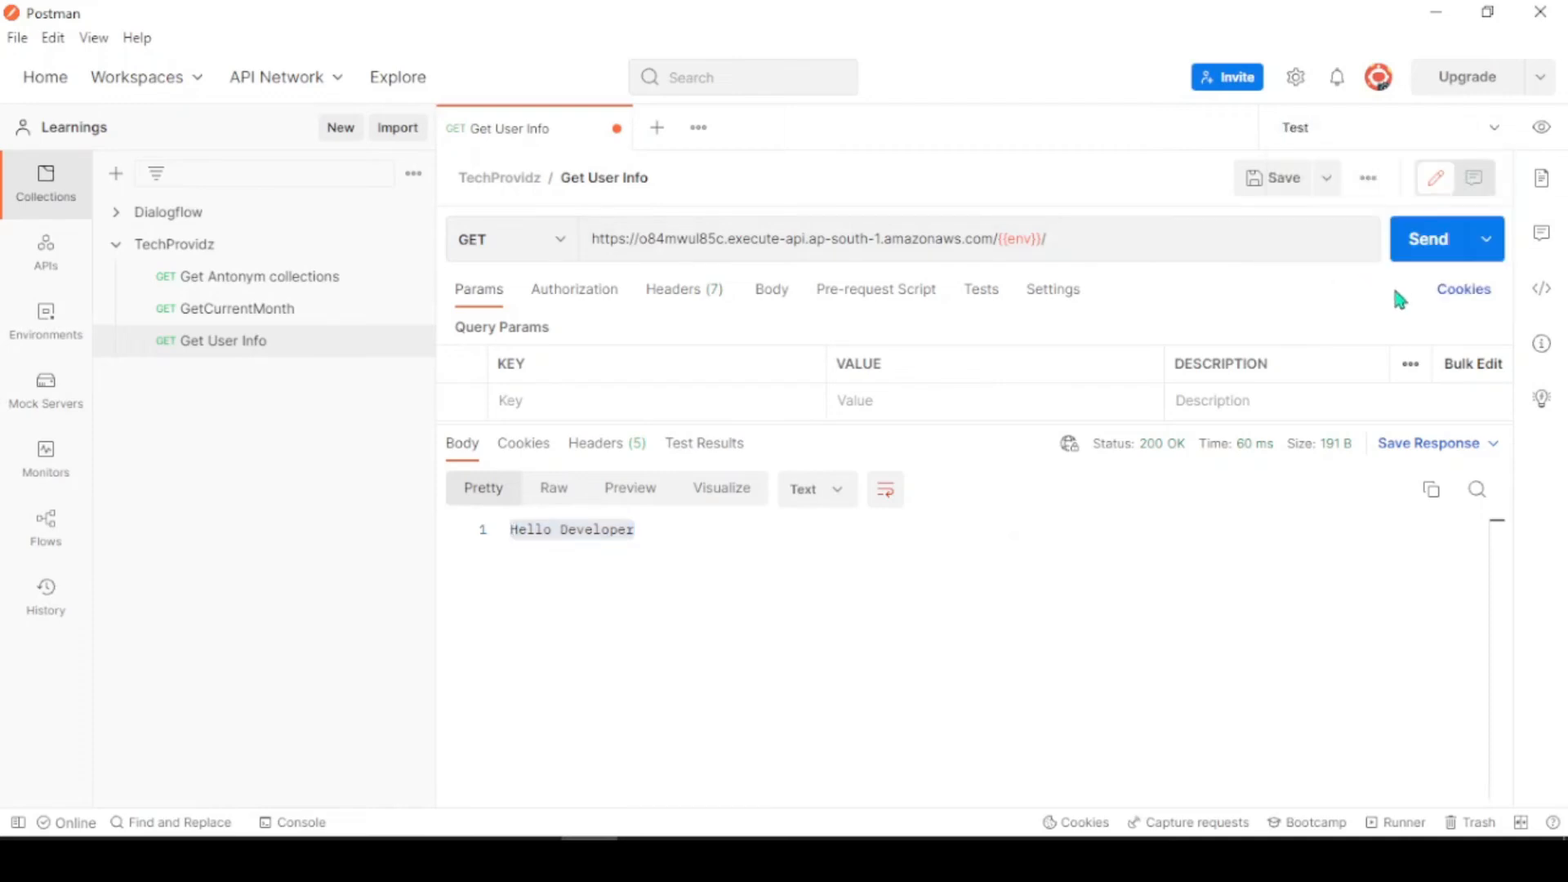
click(1433, 253)
drag(660, 532, 518, 533)
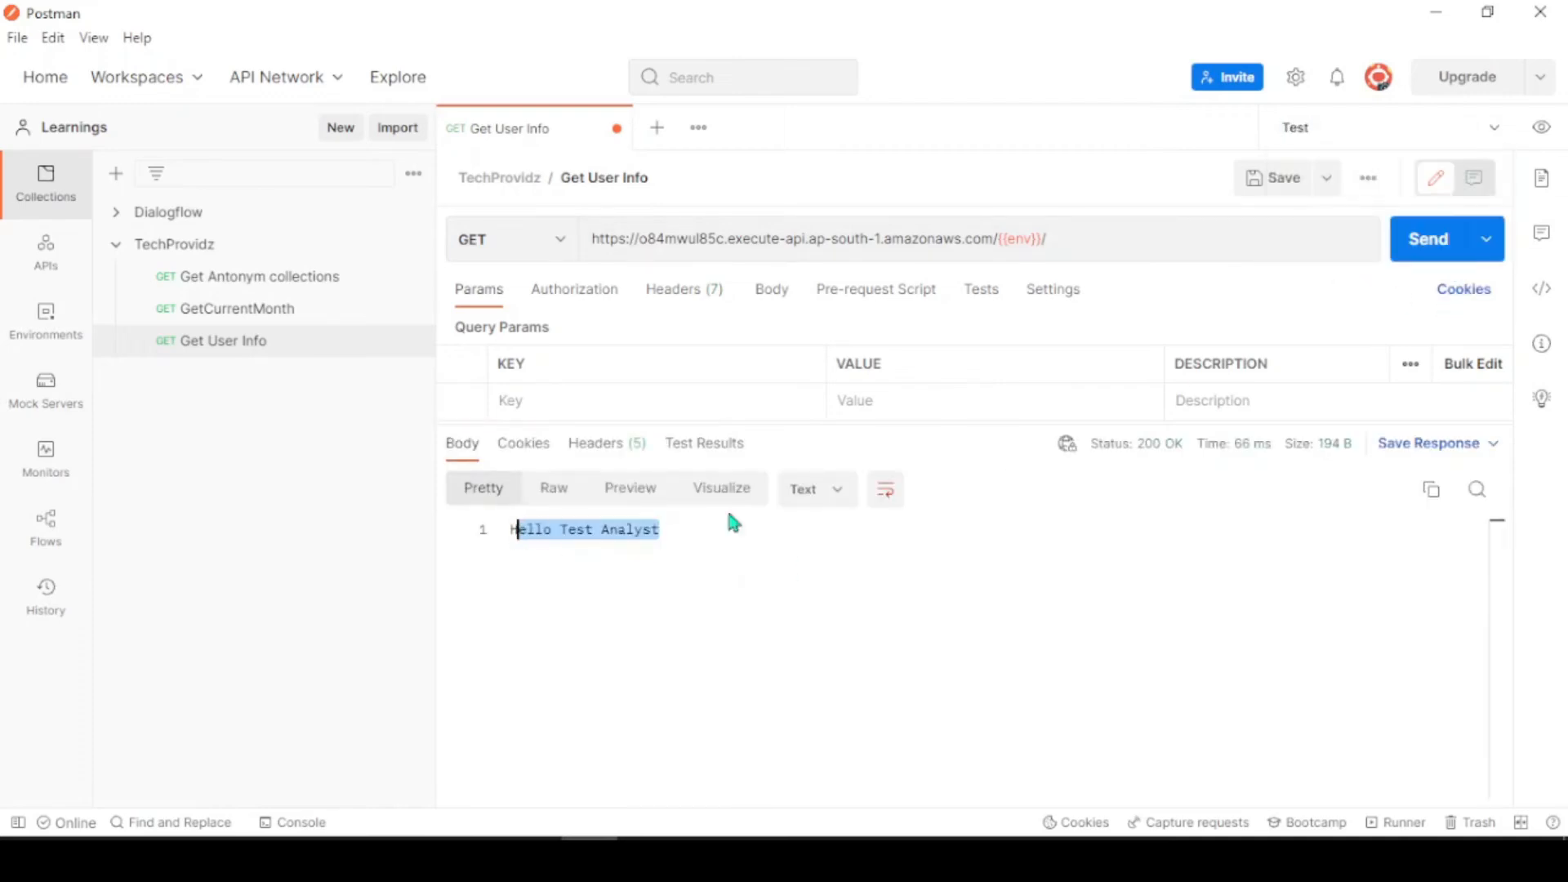
Step: Switch the active environment to STG and back to DEV, and send the request while checking the env variable in the URL
click(1494, 129)
click(1332, 251)
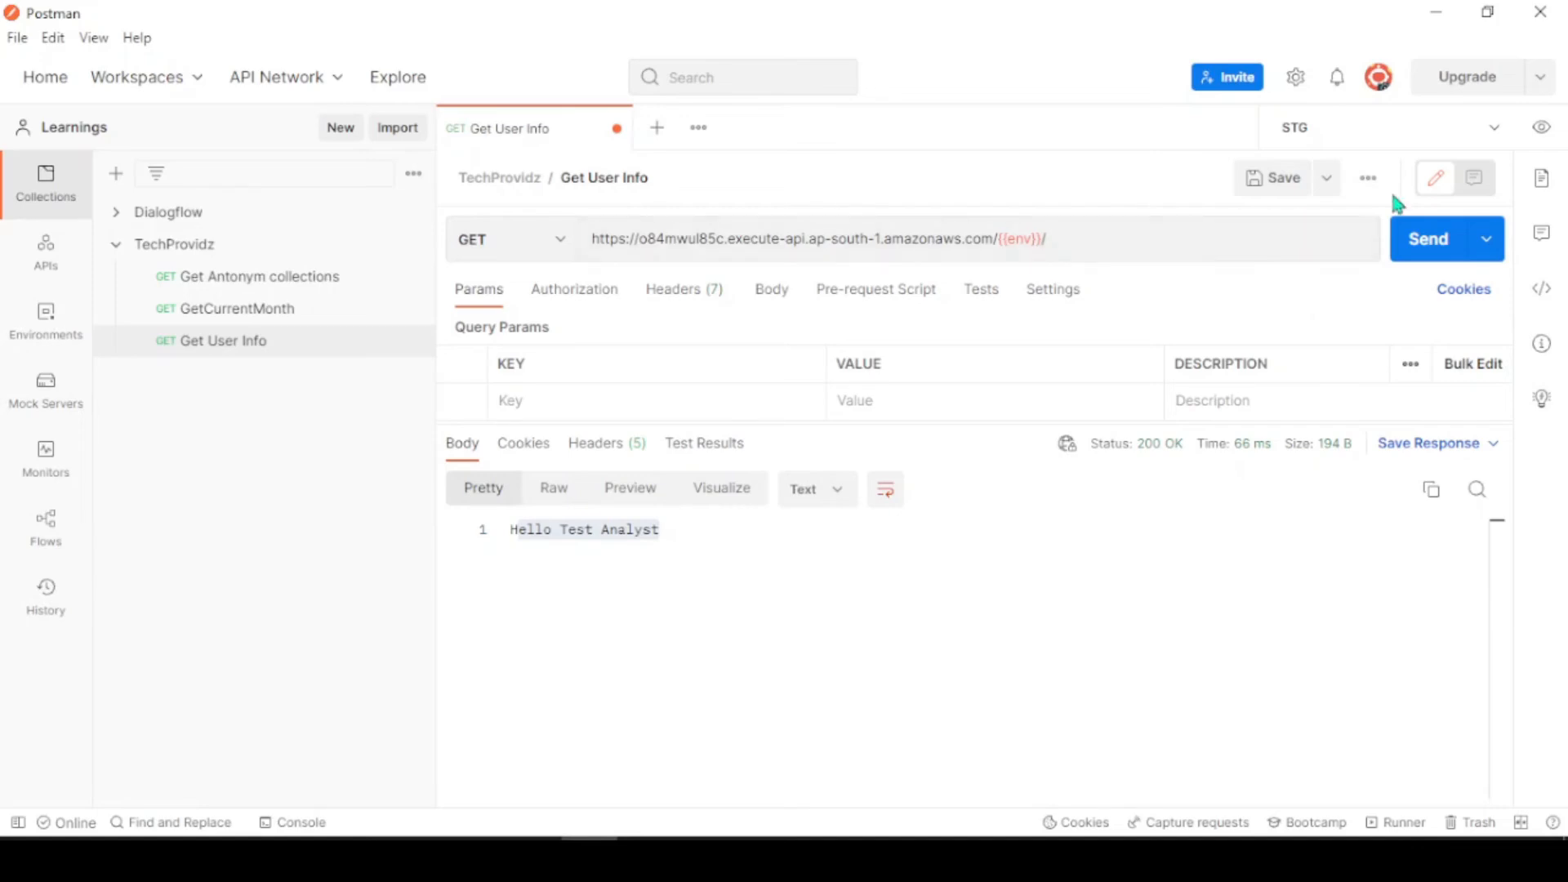
click(1497, 130)
click(1358, 220)
click(1450, 241)
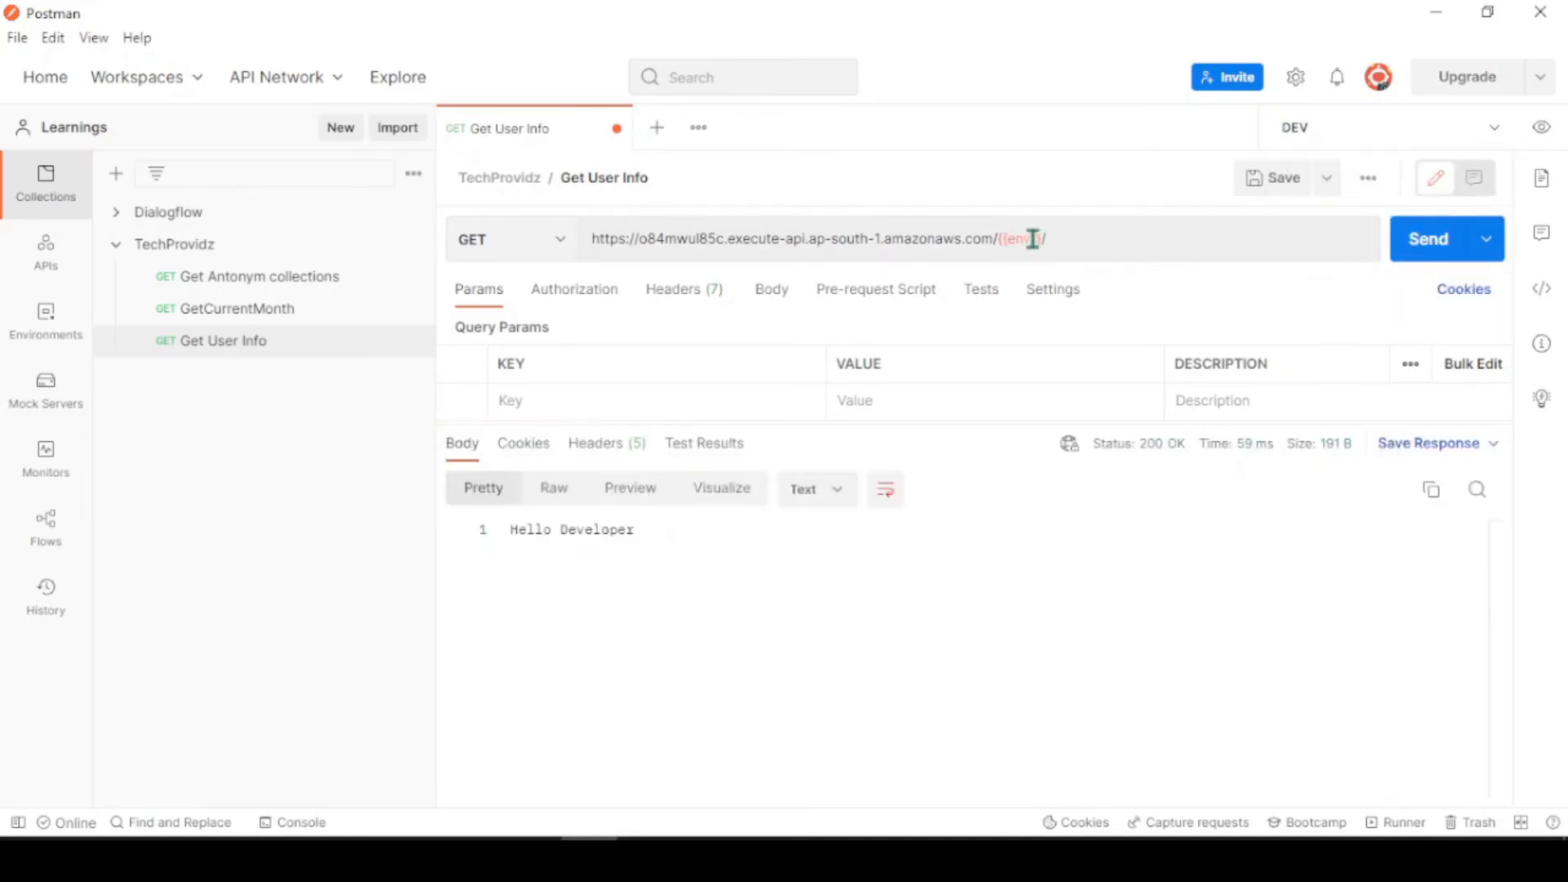
mouse_move(1021, 240)
click(1433, 262)
Step: Show the console, clear its logs and resend the request with DEV active to log the resolved URL
click(304, 823)
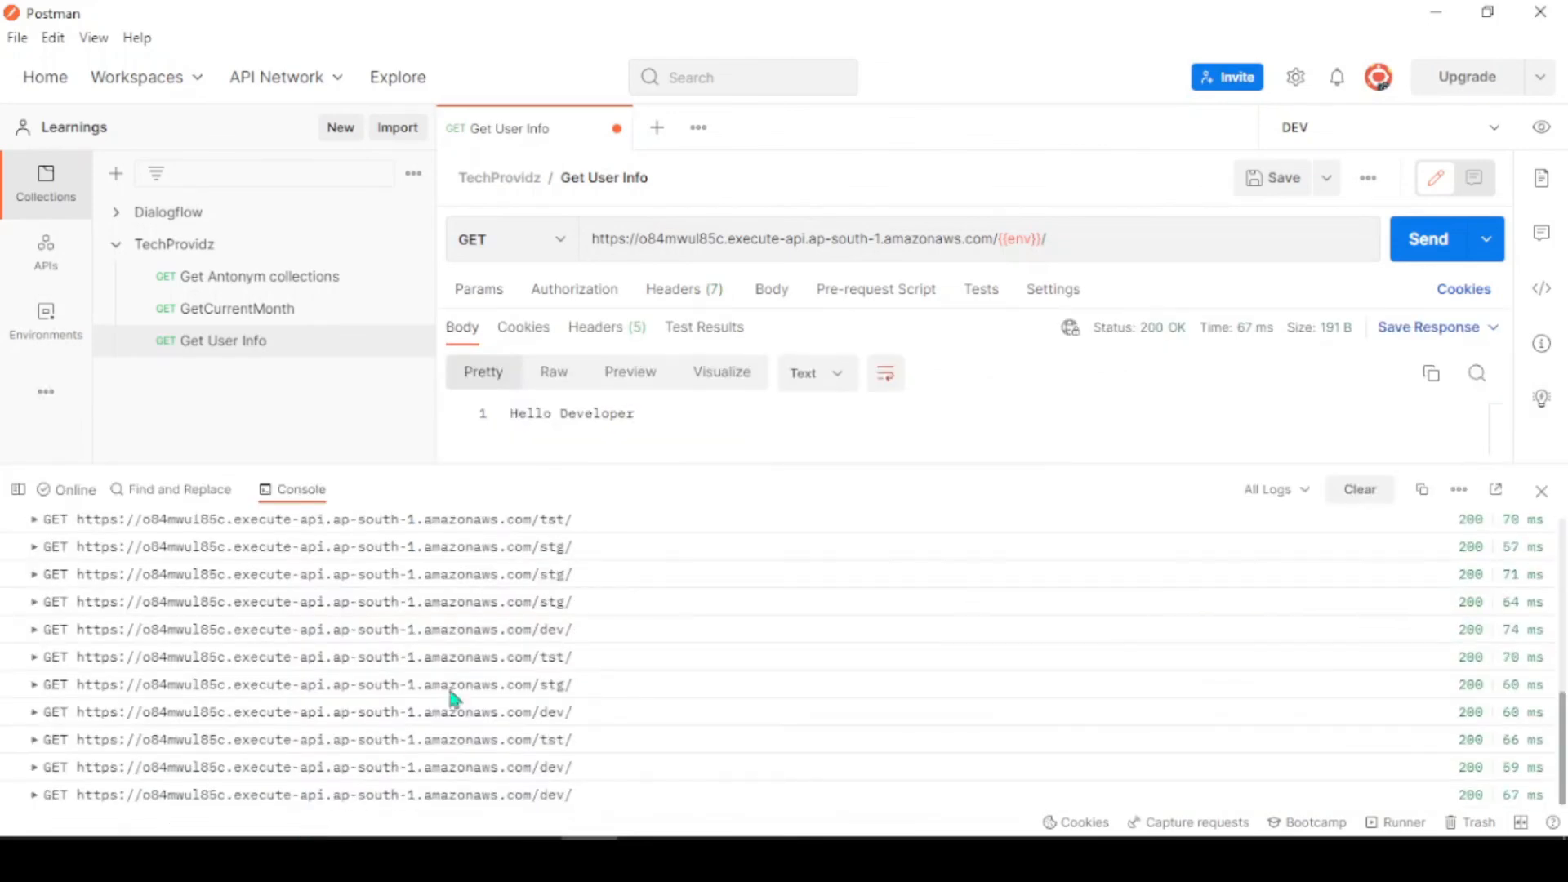
click(1344, 494)
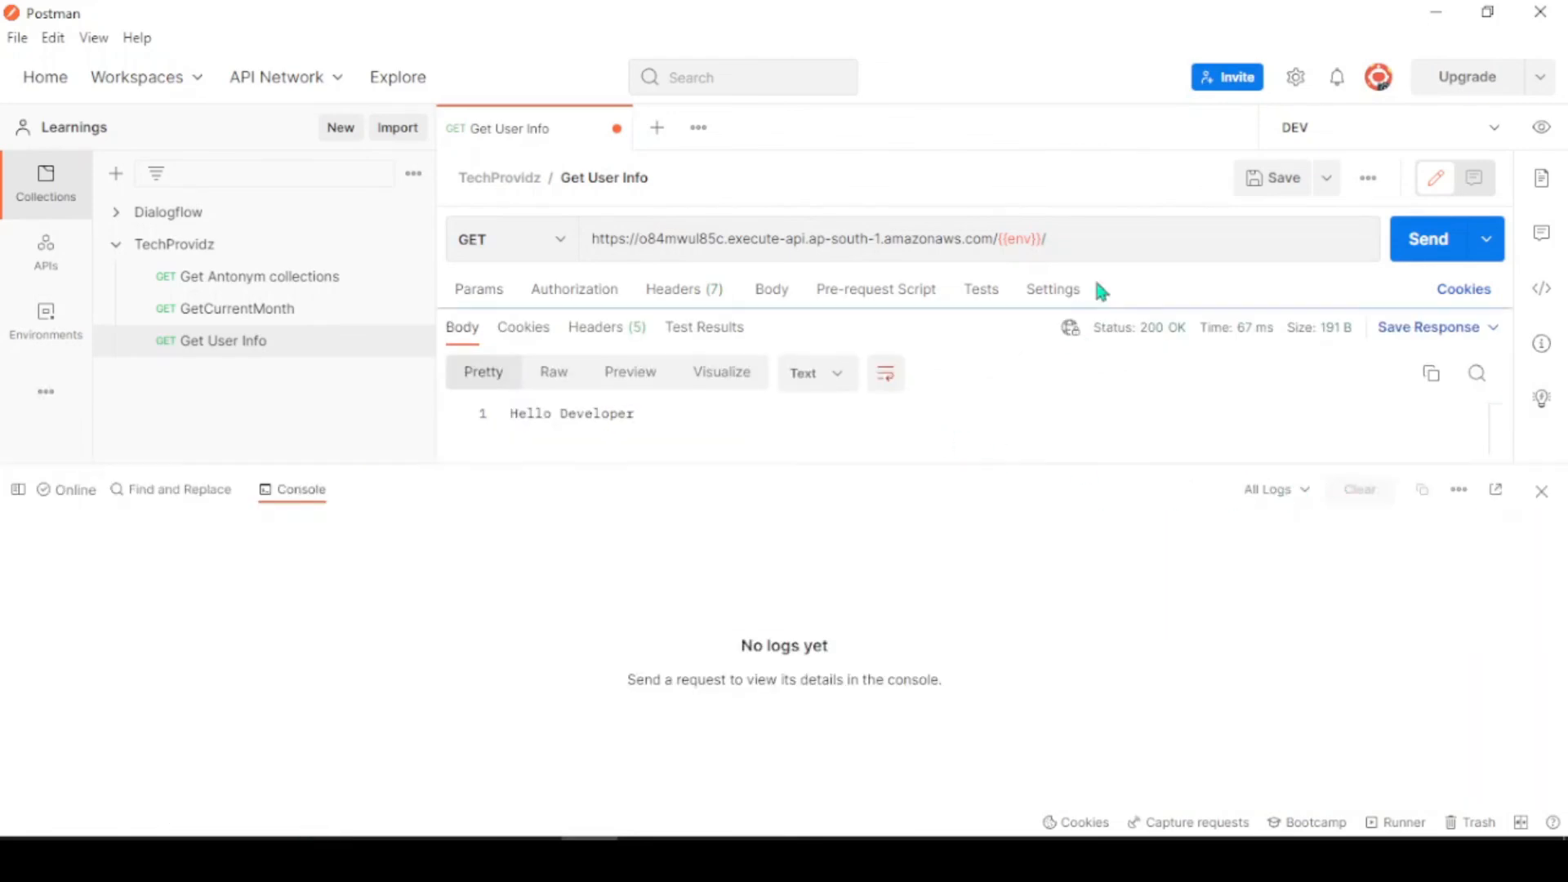
click(1426, 247)
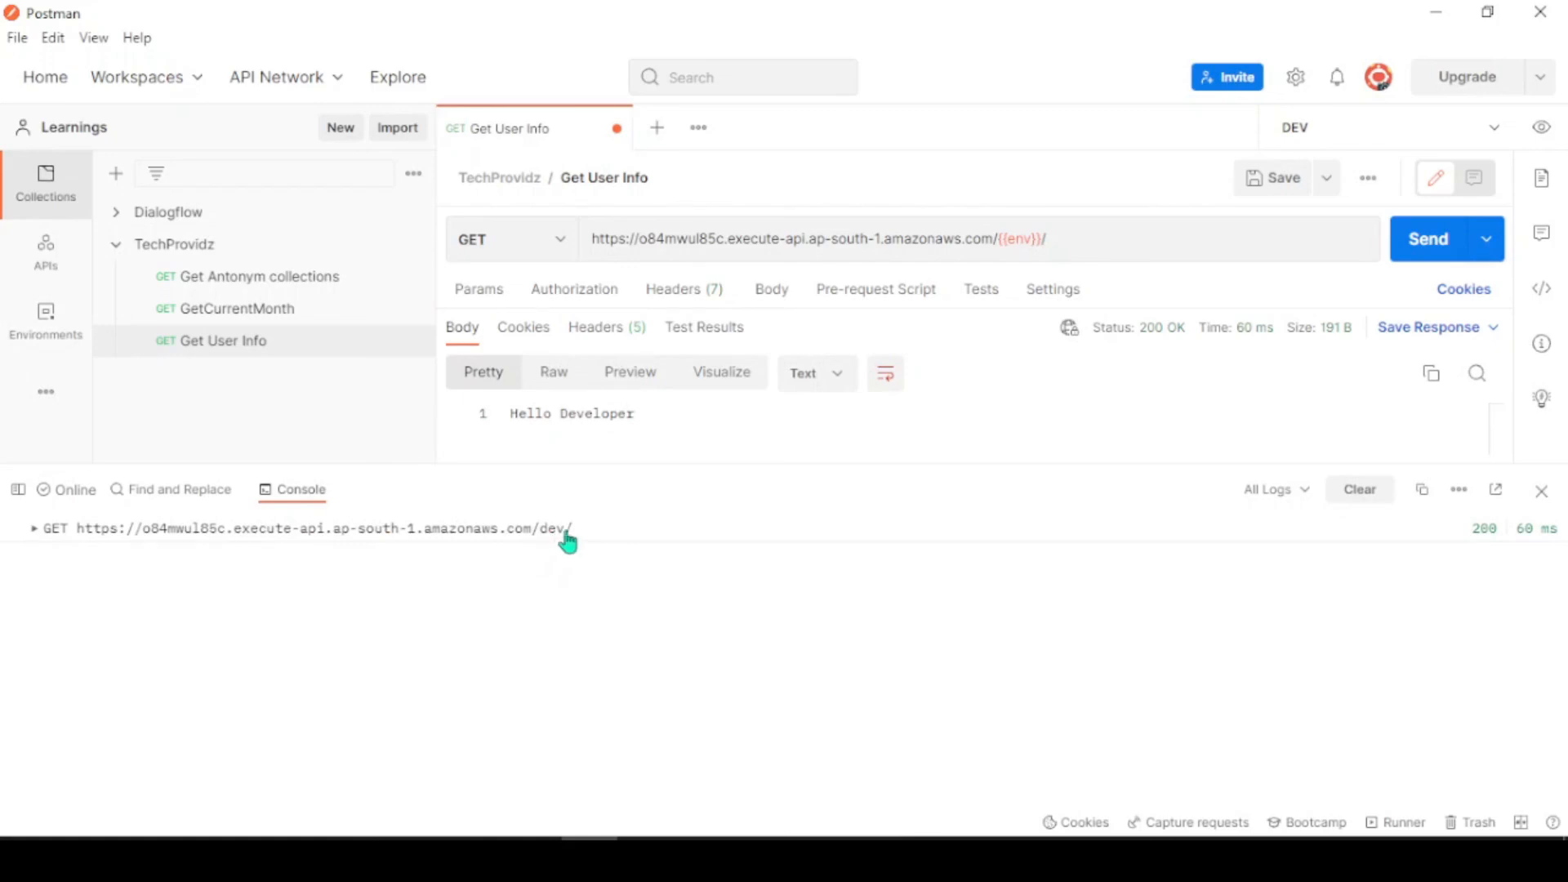
Step: Send the request with the STG environment active and save Get User Info
click(1495, 127)
click(1333, 258)
click(1421, 260)
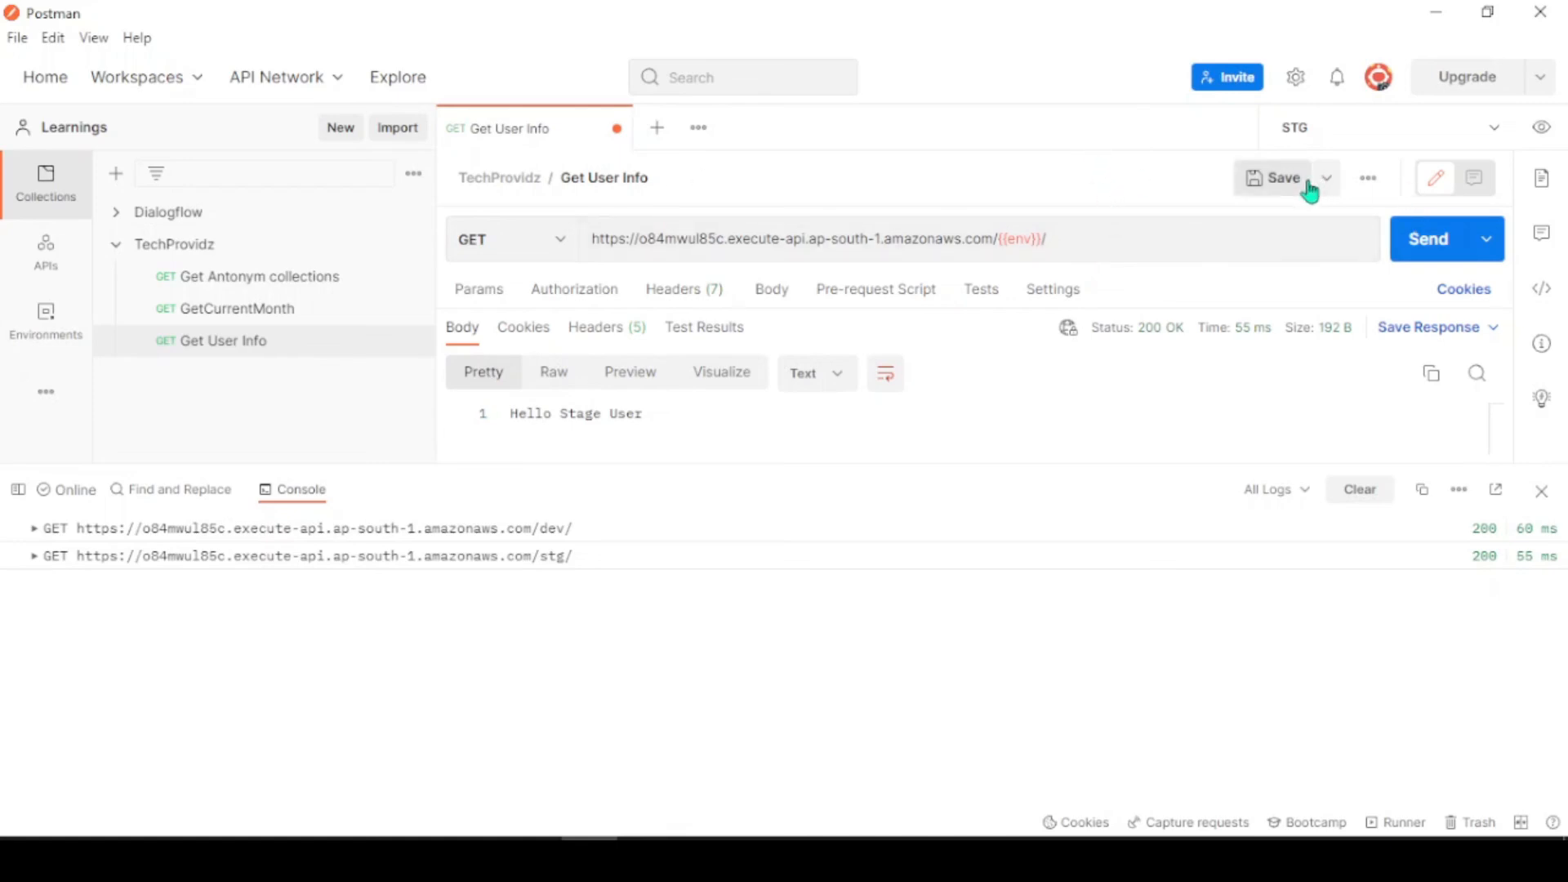
click(1284, 181)
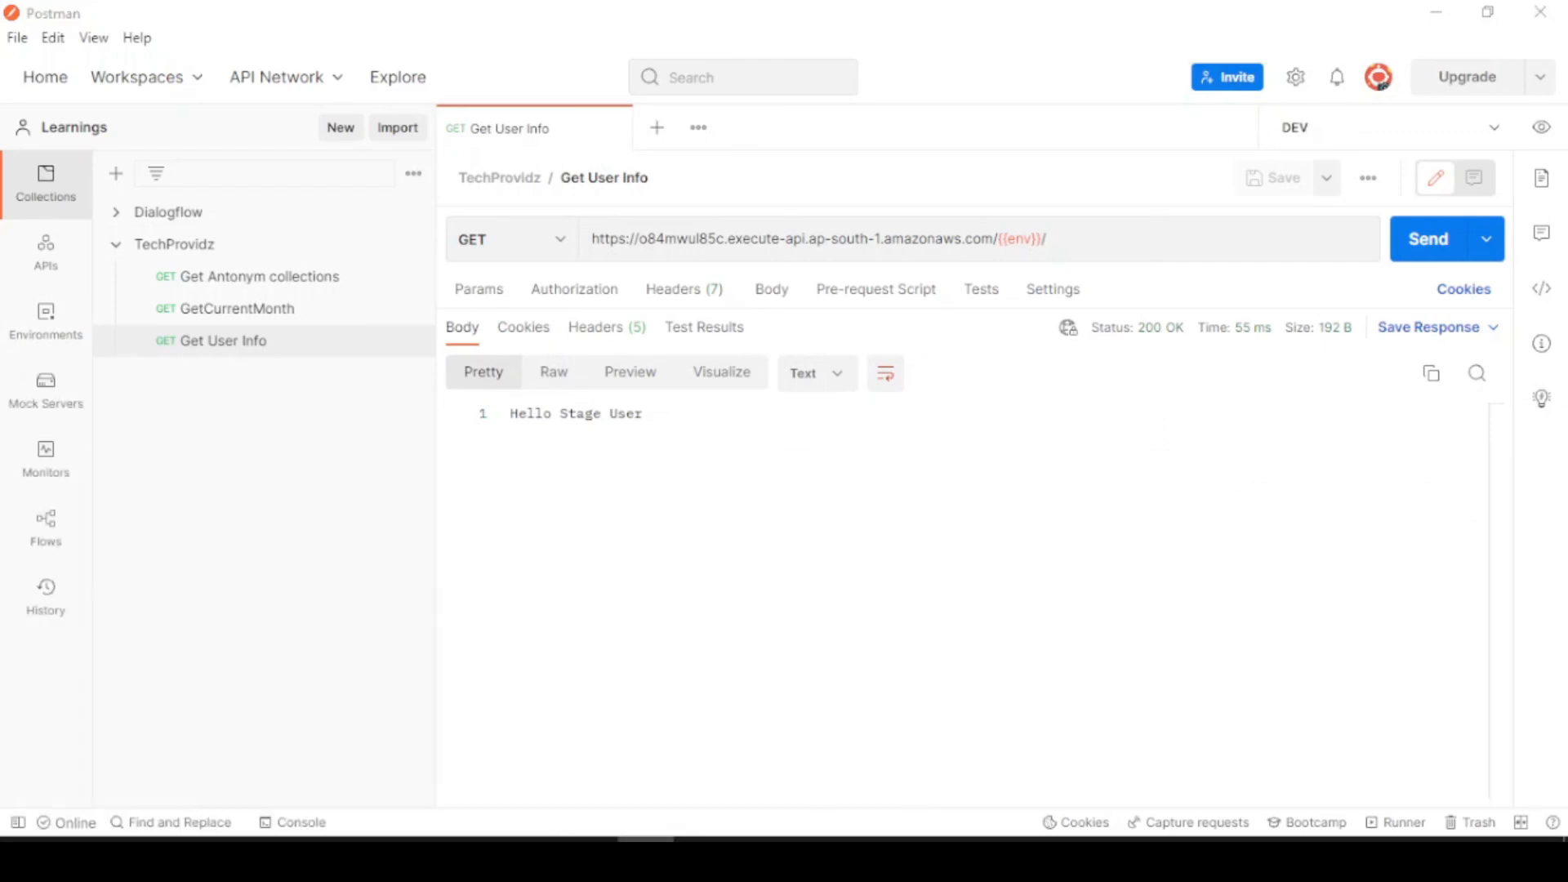
Step: Switch the active environment to STG, to Test and back to STG
click(1496, 135)
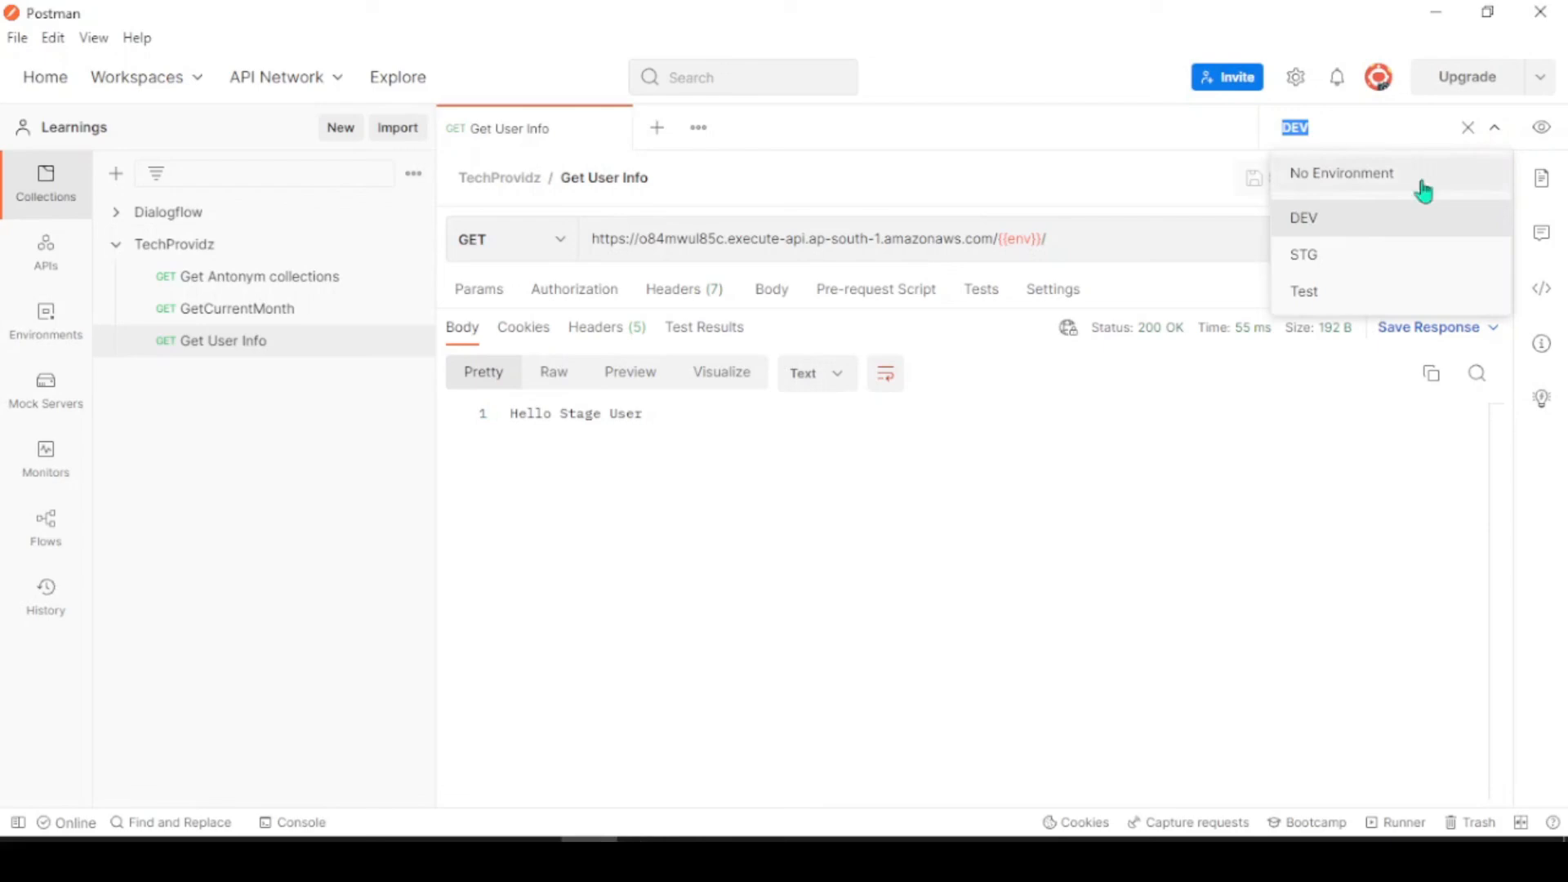
click(1330, 263)
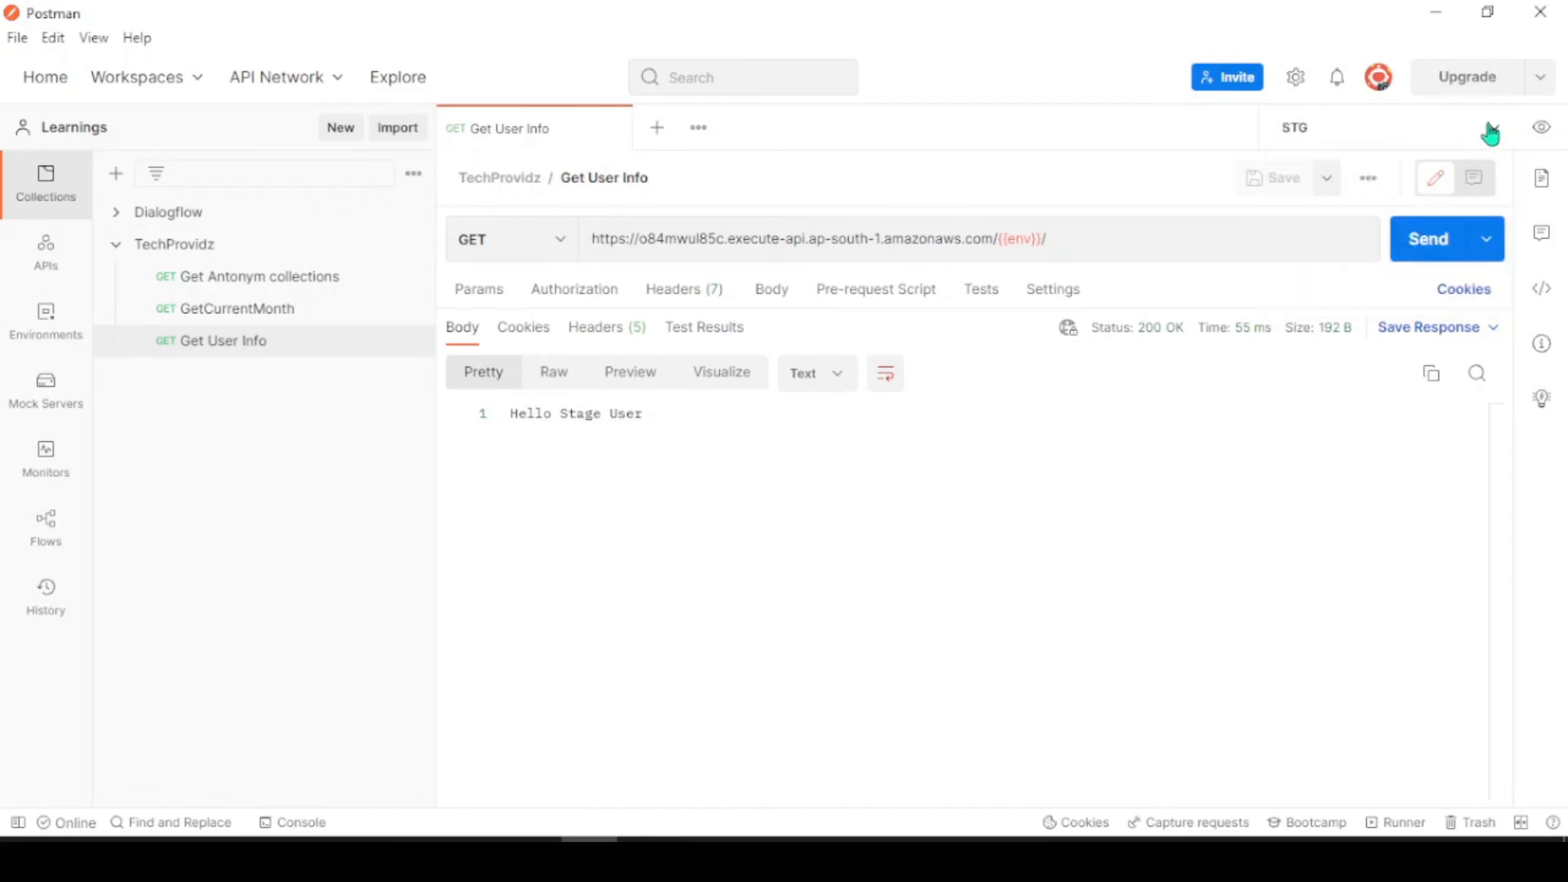
click(1491, 132)
click(1350, 294)
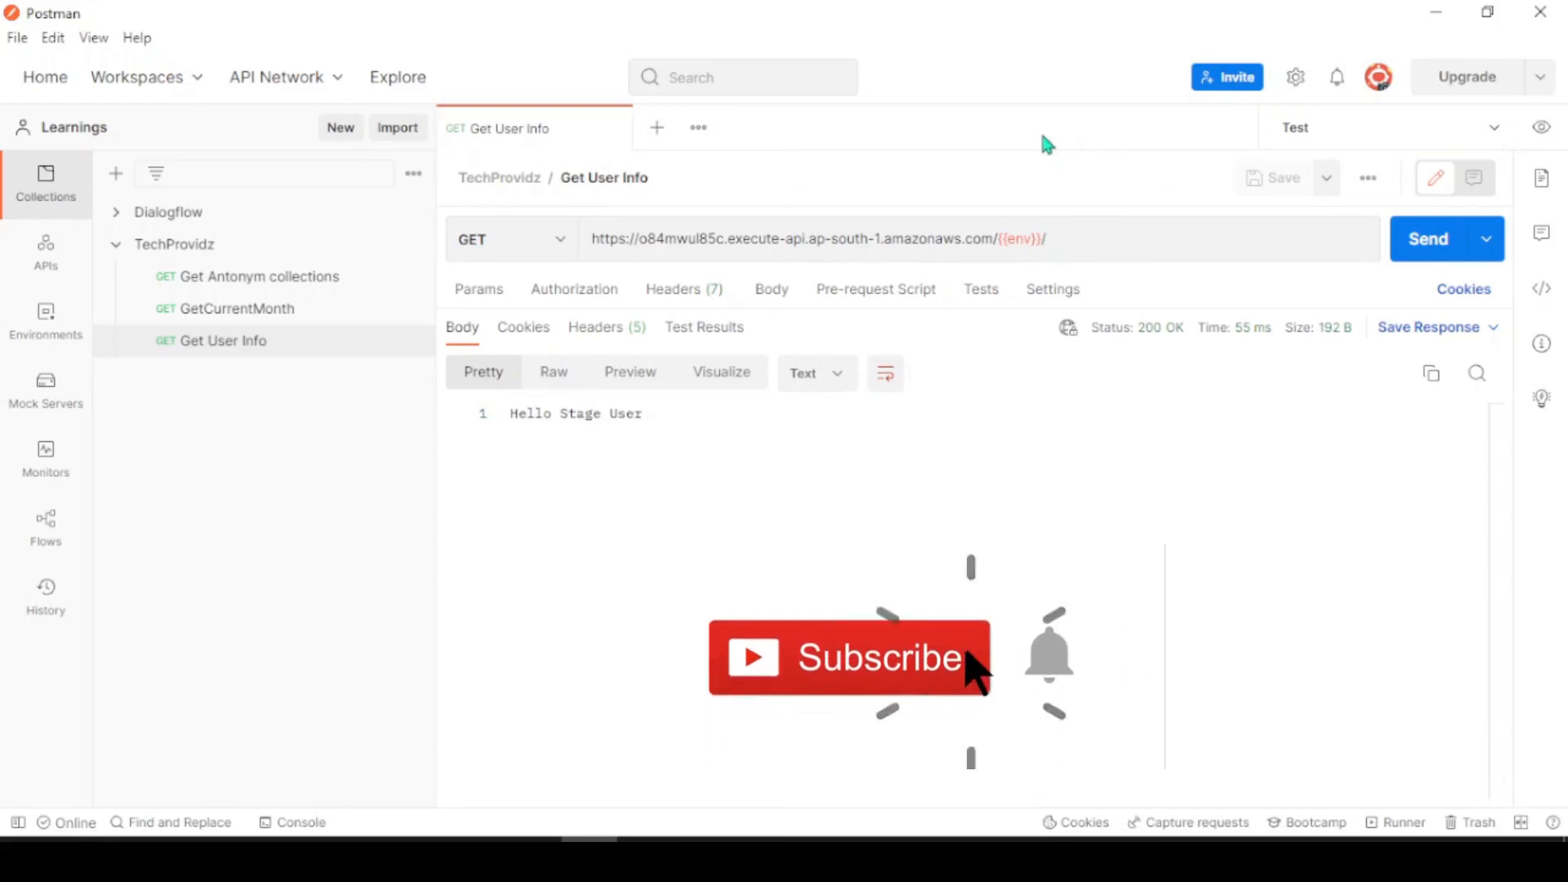
click(1493, 135)
click(1389, 251)
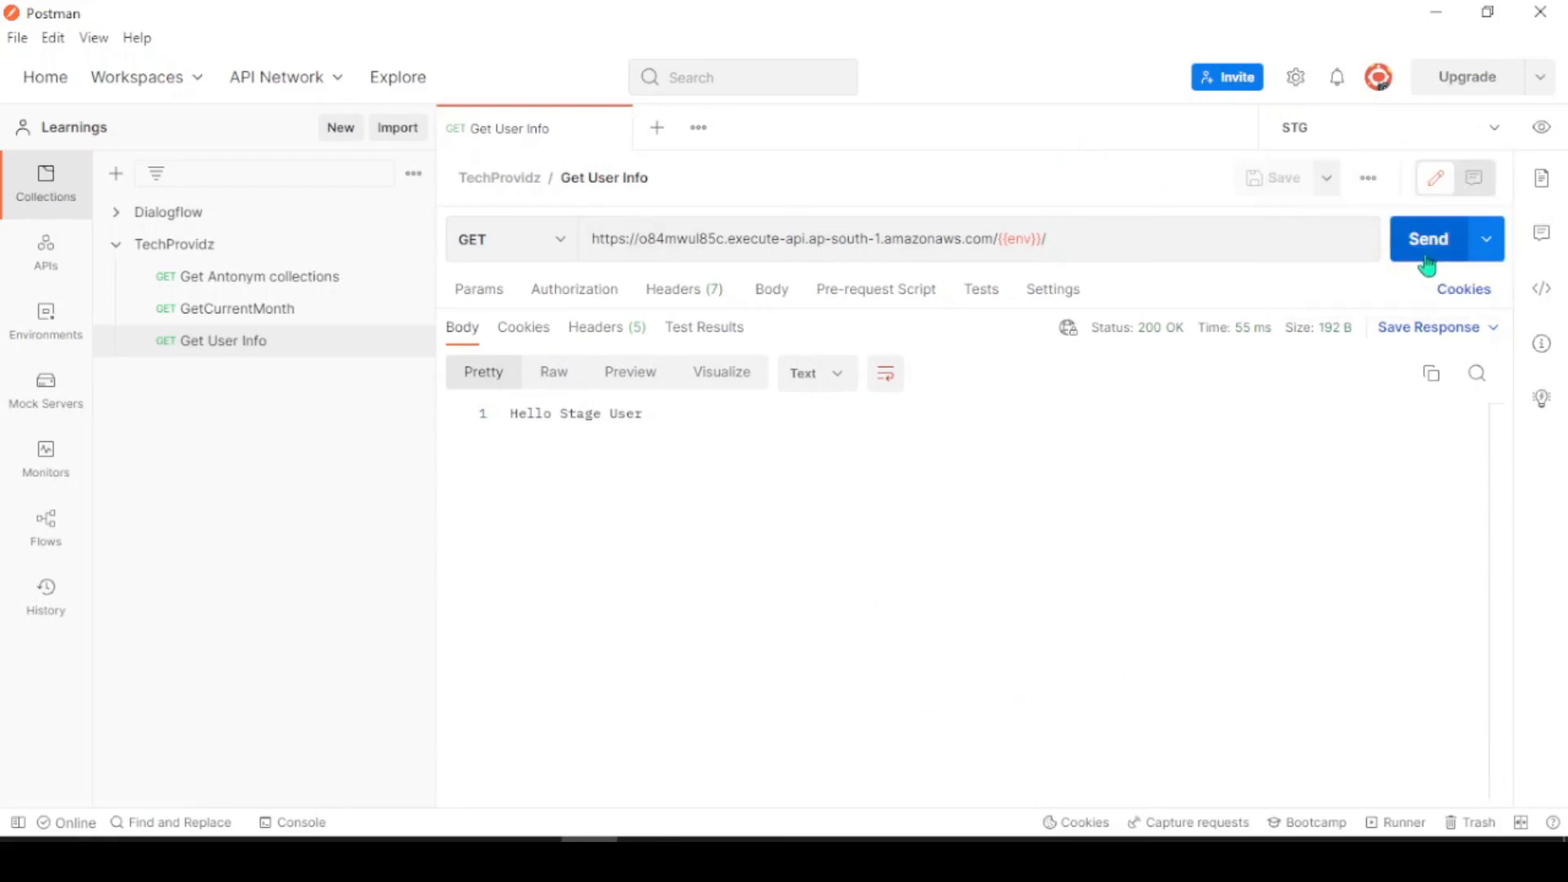